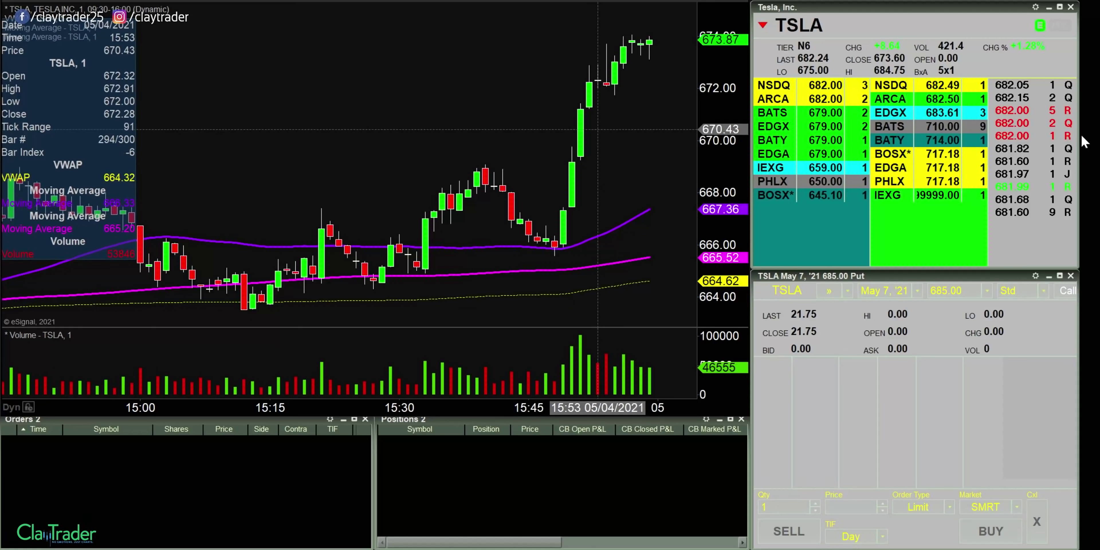
Widen the TSLA Level 2 quote window and the TSLA options order window below it
drag(1080, 140, 1091, 135)
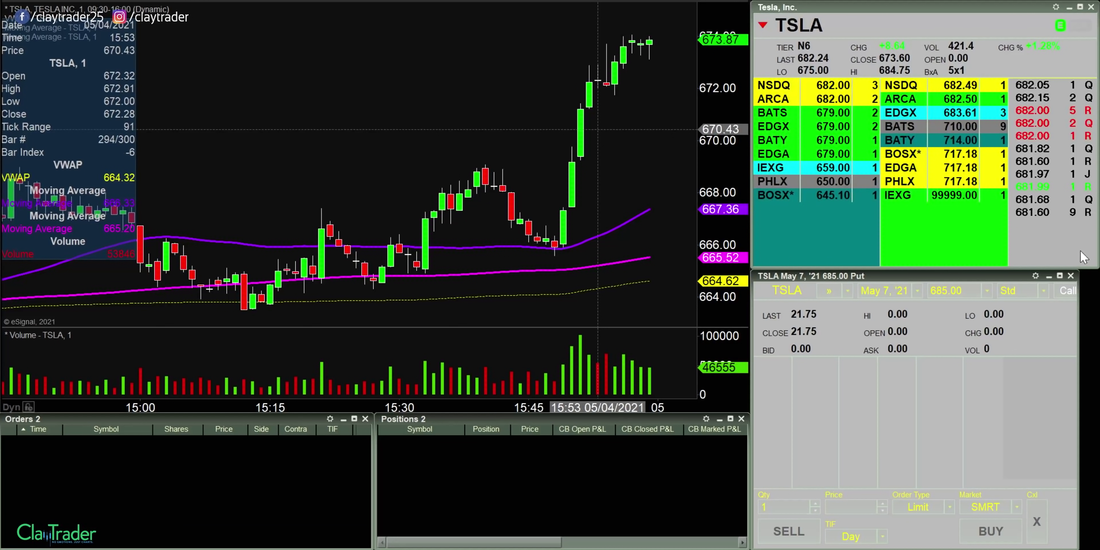
drag(1077, 319, 1095, 326)
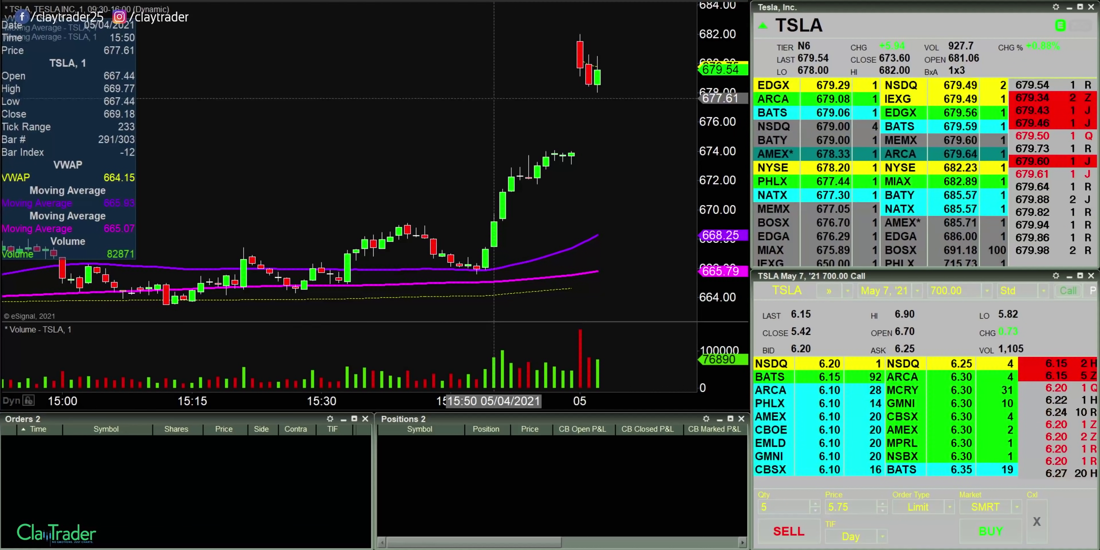
Place a limit order to buy 5 TSLA May 7 '21 700.00 calls at 5.75 and cancel it
mouse_move(46, 498)
mouse_down()
mouse_move(94, 458)
mouse_move(89, 491)
mouse_up()
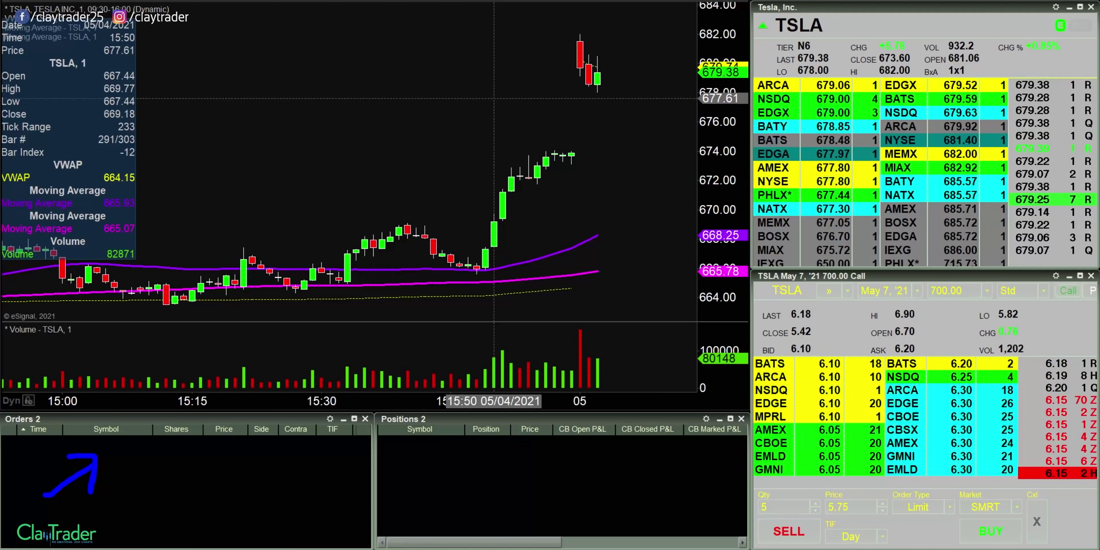
click(987, 540)
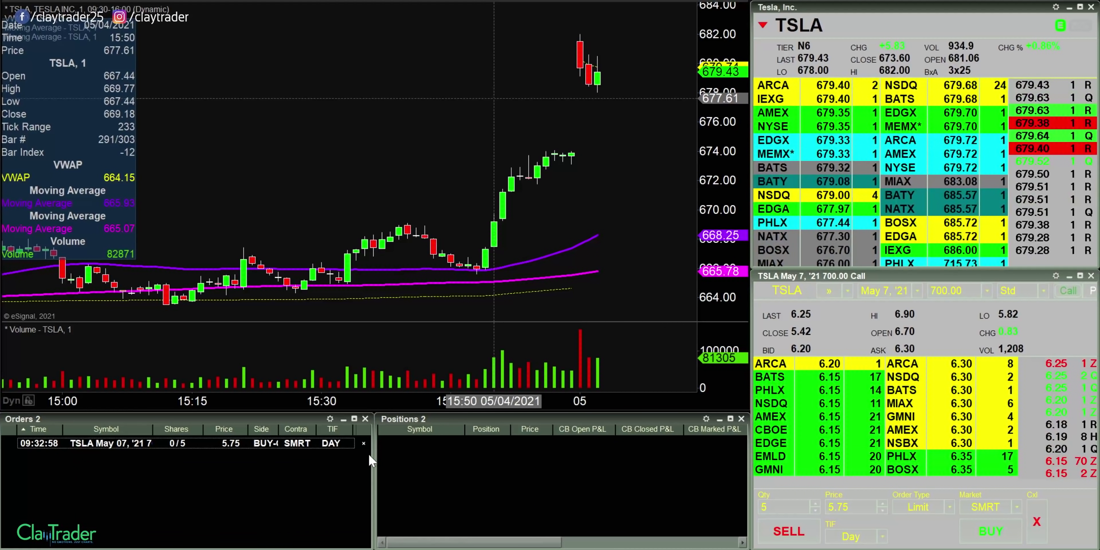
click(363, 444)
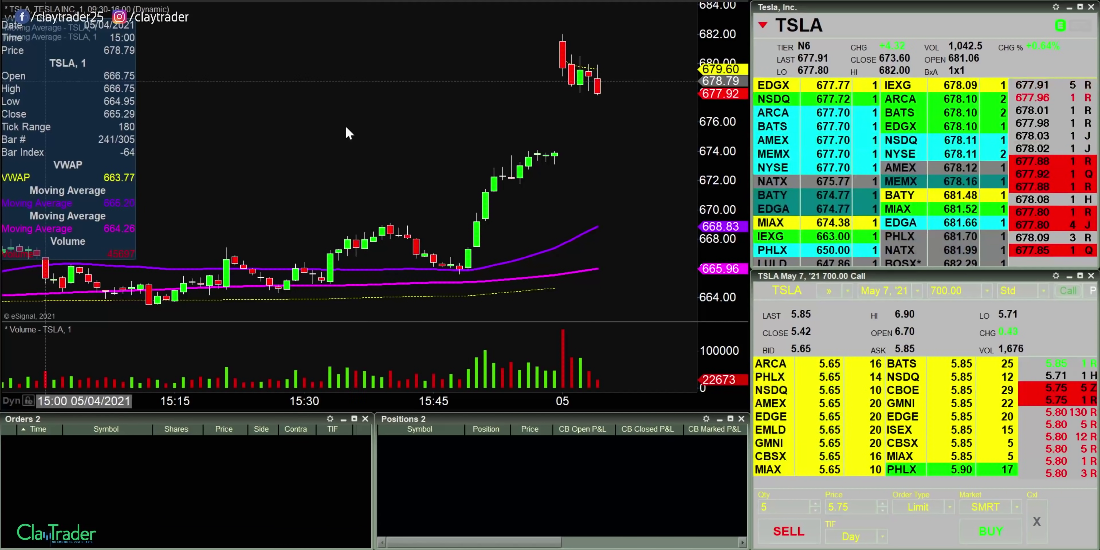
Set the limit price to 5.25 and submit a buy order for 5 TSLA May 7 '21 700.00 calls
click(839, 500)
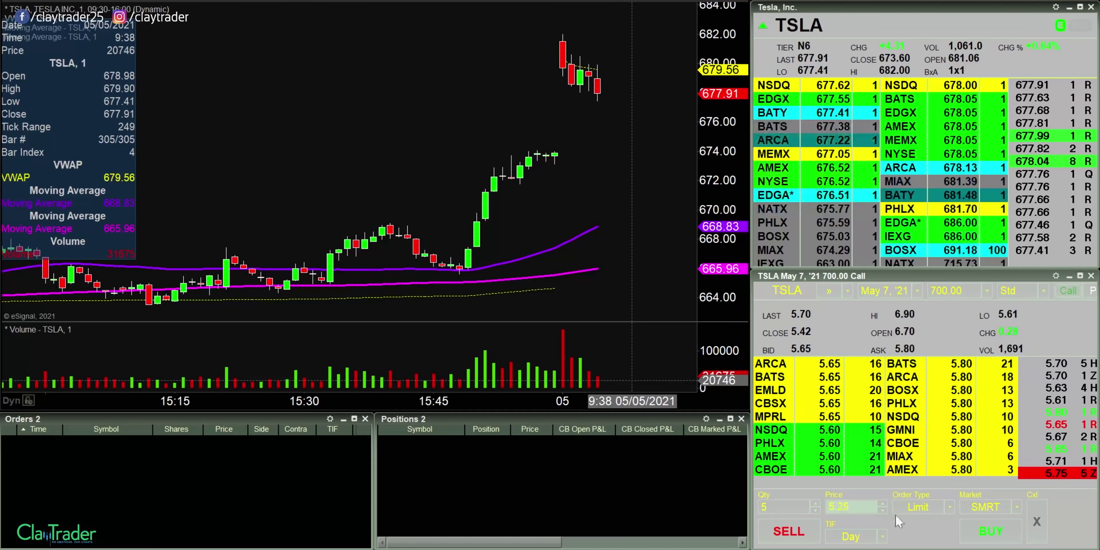
click(1000, 534)
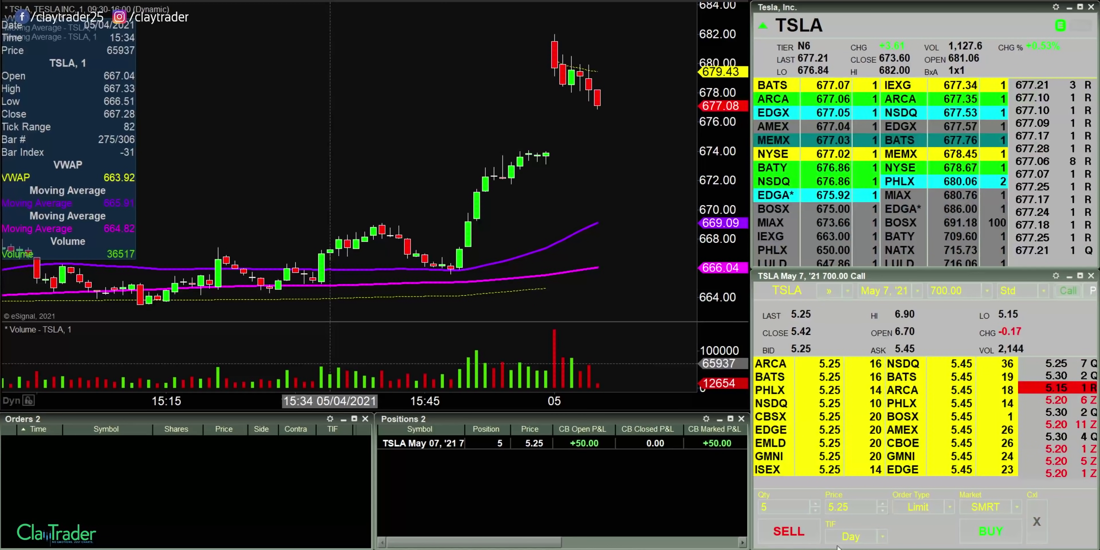
Submit a limit order to sell 3 of the TSLA 700.00 calls at 5.50
click(815, 511)
click(815, 511)
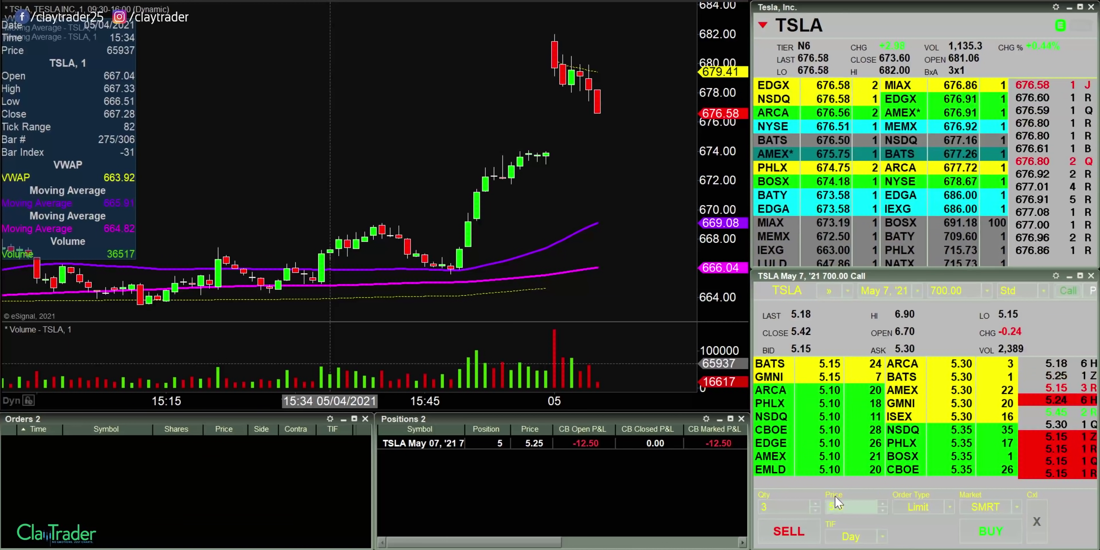
click(788, 531)
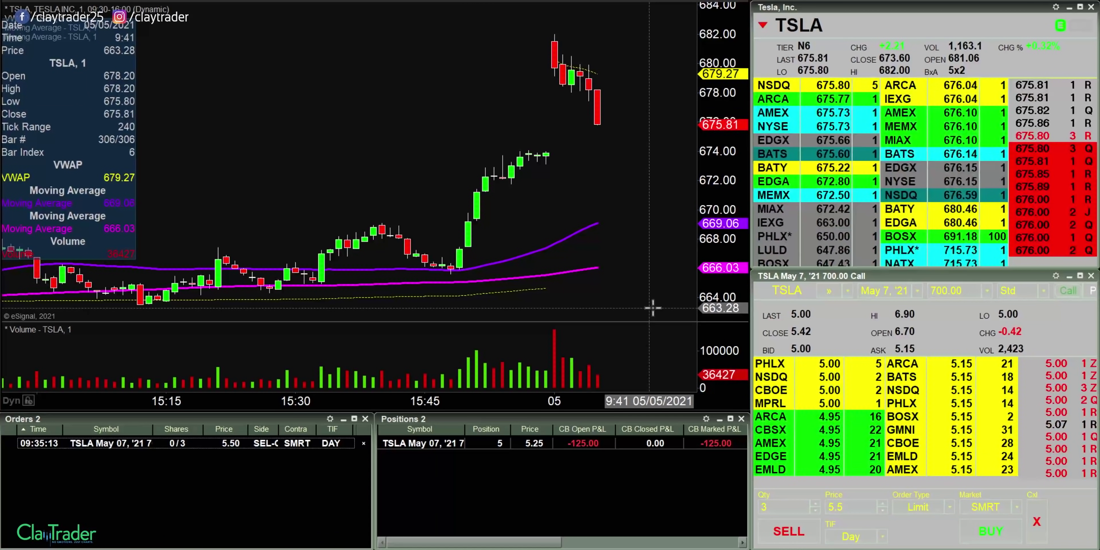
Submit a limit order to buy 5 more TSLA 700.00 calls at 4.50
click(815, 504)
click(816, 503)
double_click(863, 512)
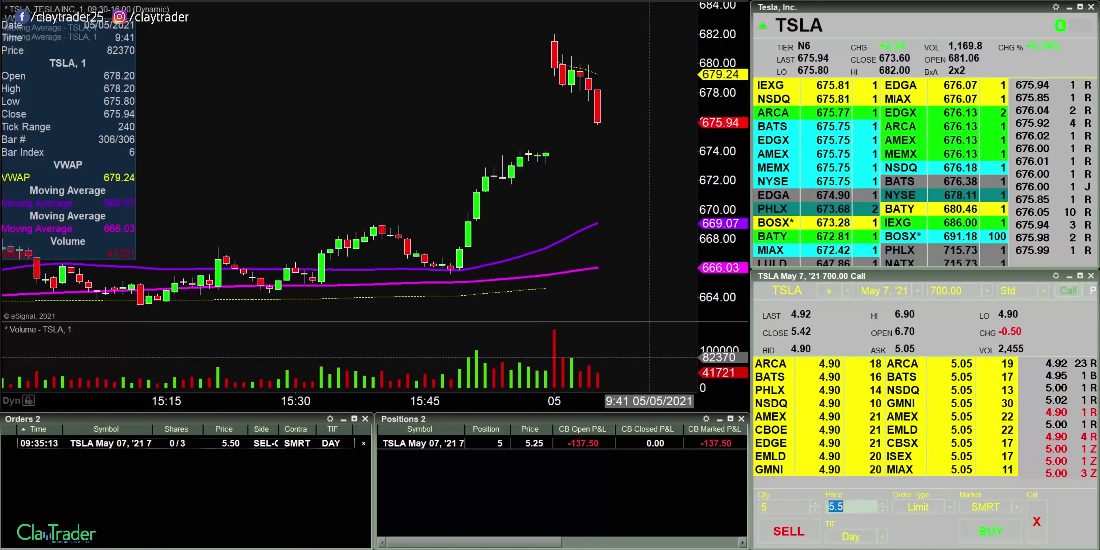
text(4.5)
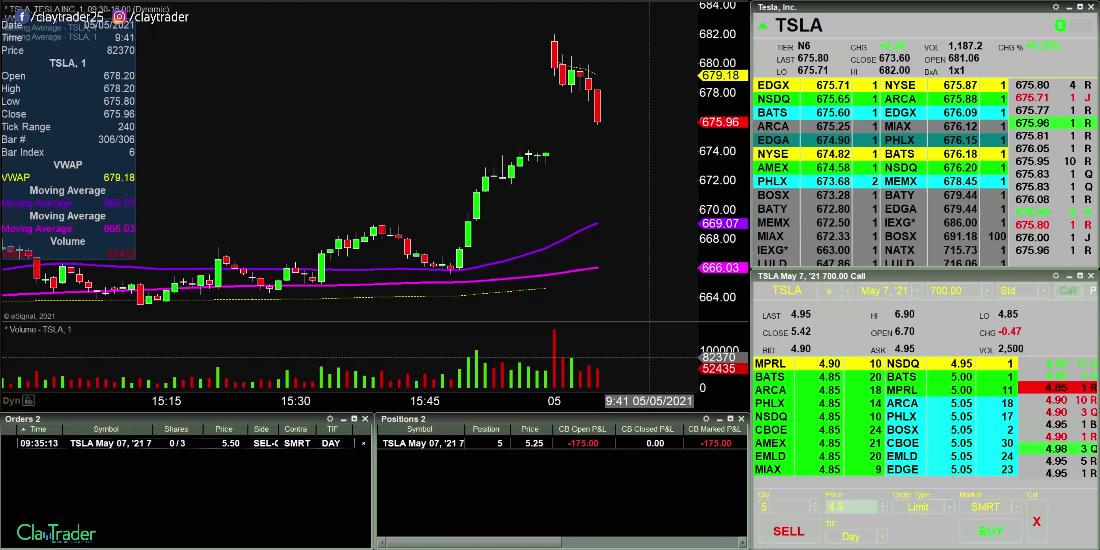
click(993, 535)
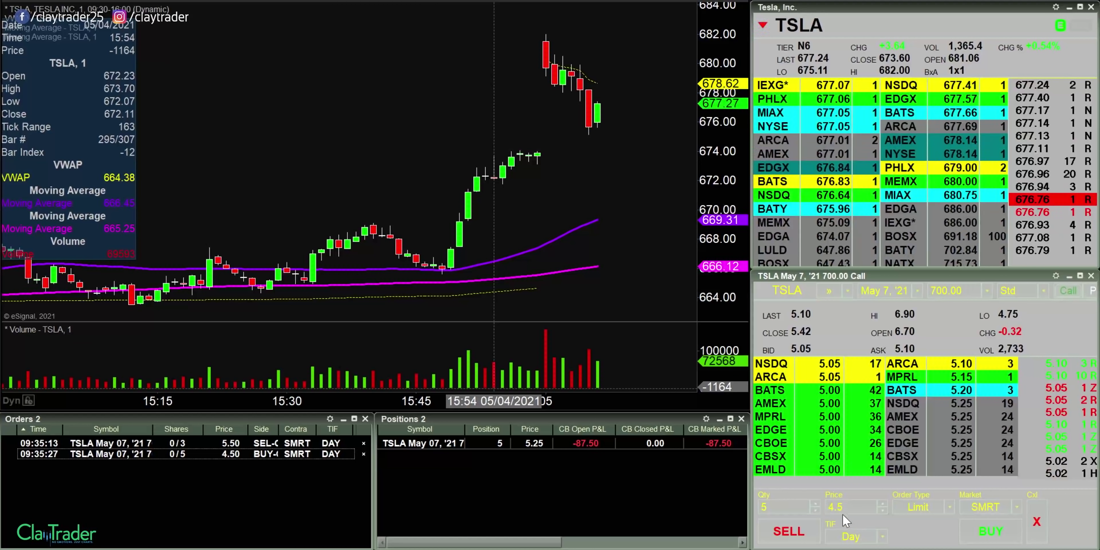
Set the TSLA 700.00 call order ticket to quantity 2 and price 5.35
click(816, 511)
click(816, 511)
click(816, 511)
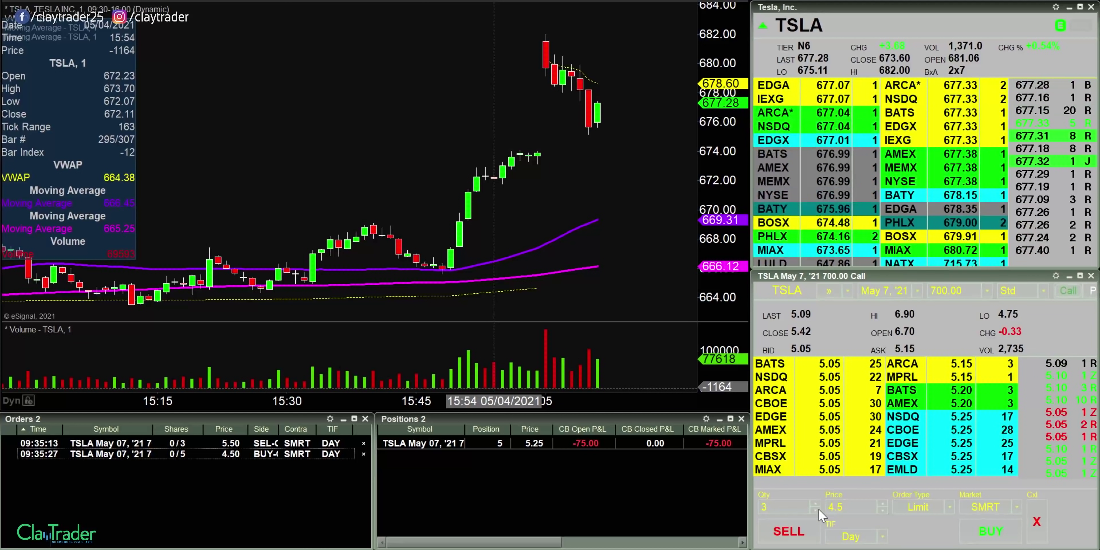
double_click(842, 501)
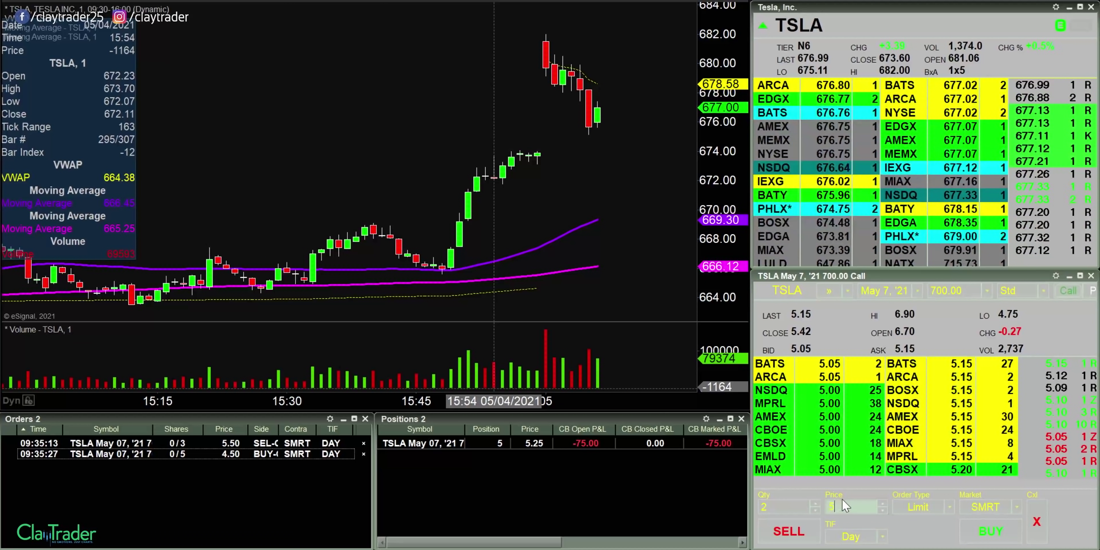
text(5.35)
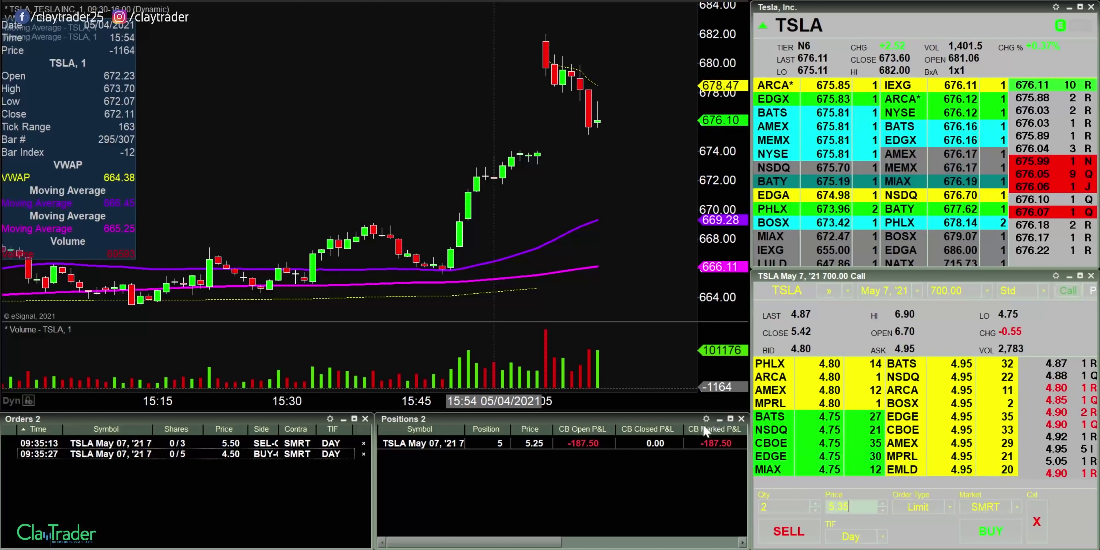
Cancel the pending 4.50 buy order and the pending 5.50 sell order for the TSLA 700.00 calls
click(363, 454)
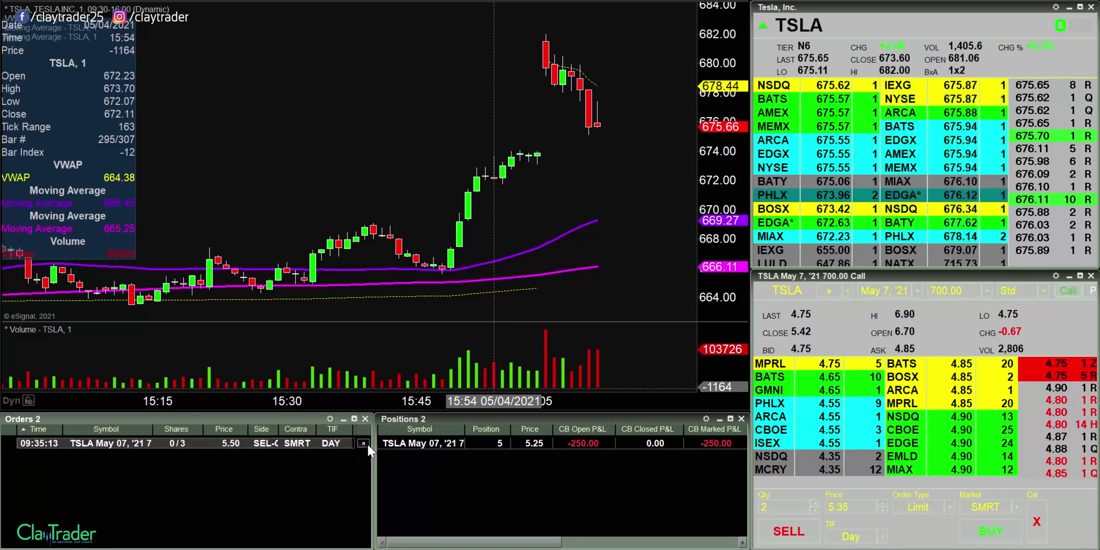
click(364, 443)
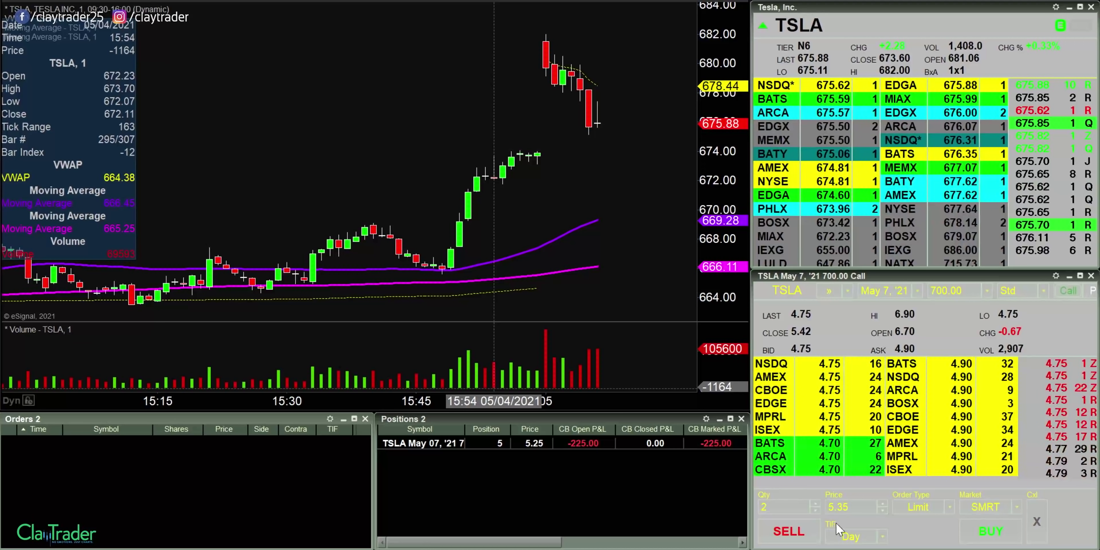
Set the quantity to 5, use the 4.85 bid as the limit price, and sell the TSLA 700.00 calls
click(815, 504)
click(814, 503)
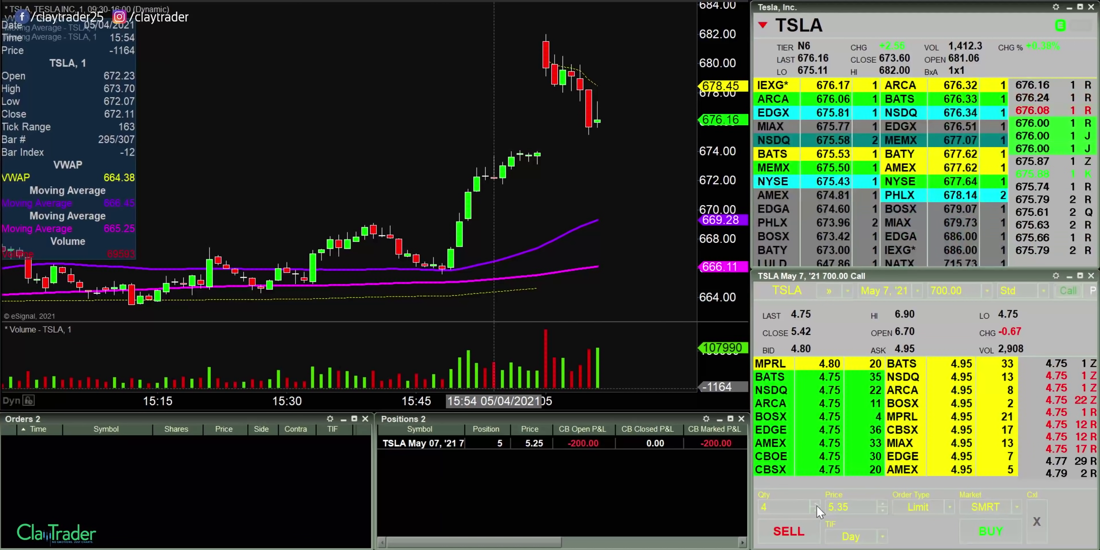
click(814, 504)
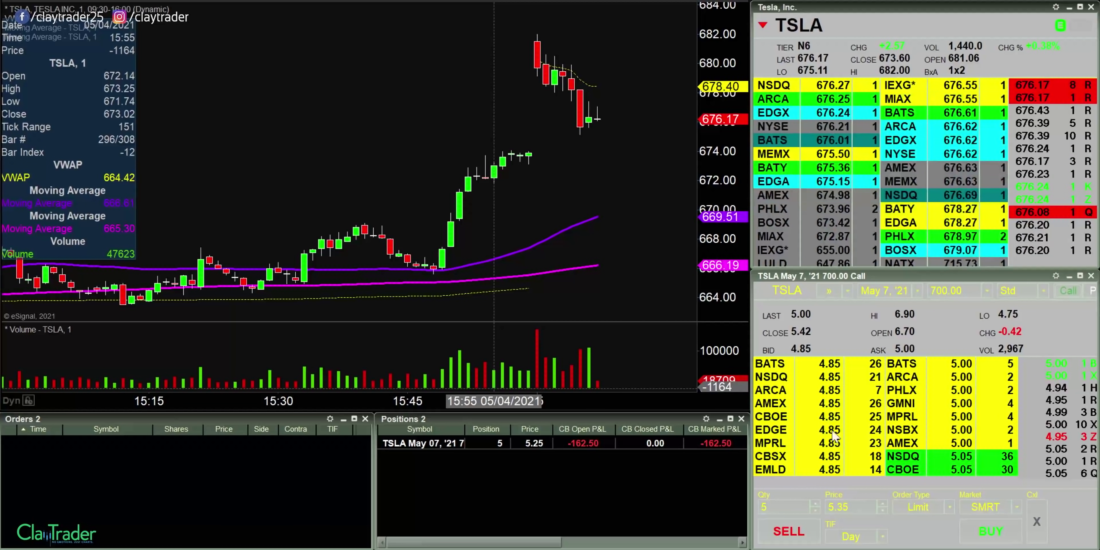
click(830, 393)
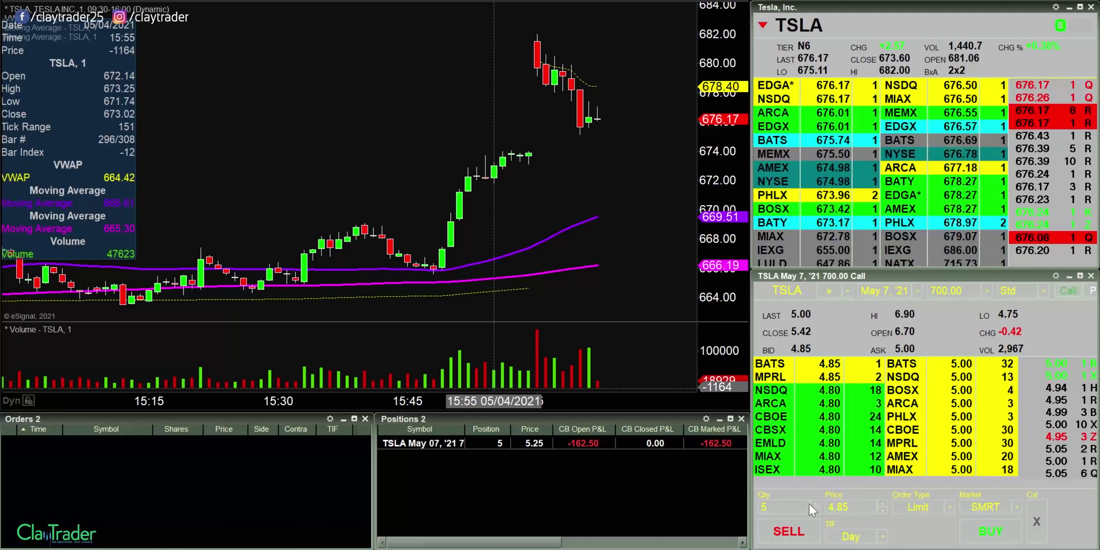
click(789, 533)
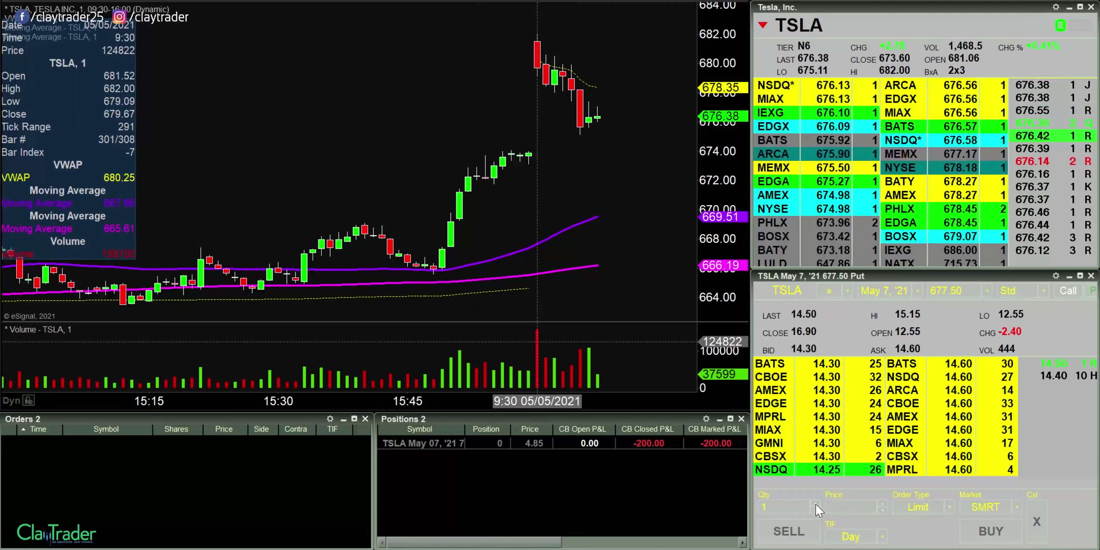
Set the TSLA May 7 '21 677.50 put order ticket to quantity 5 and order type Market
click(813, 504)
click(813, 503)
click(813, 503)
click(813, 504)
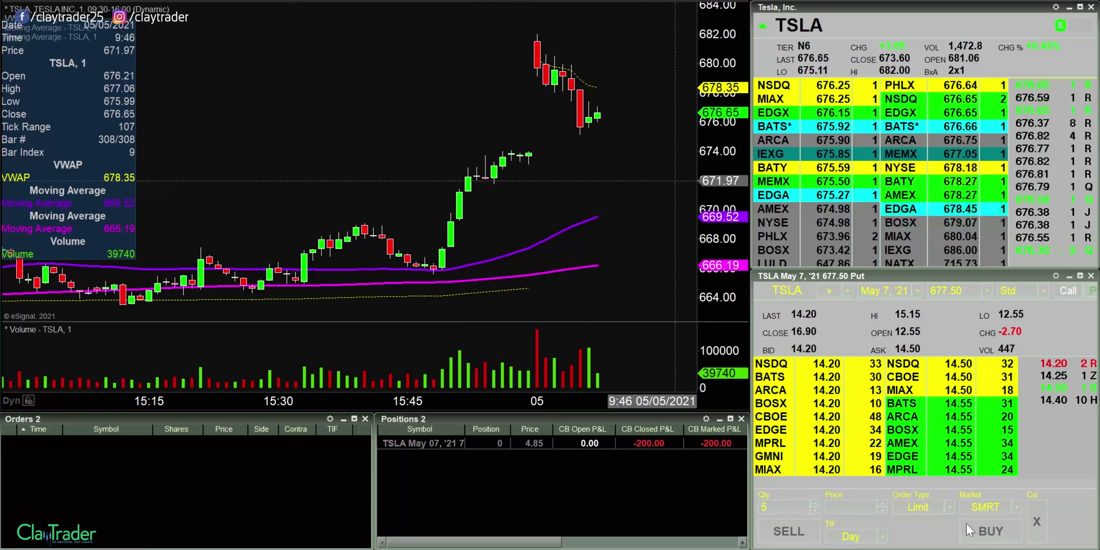
click(922, 507)
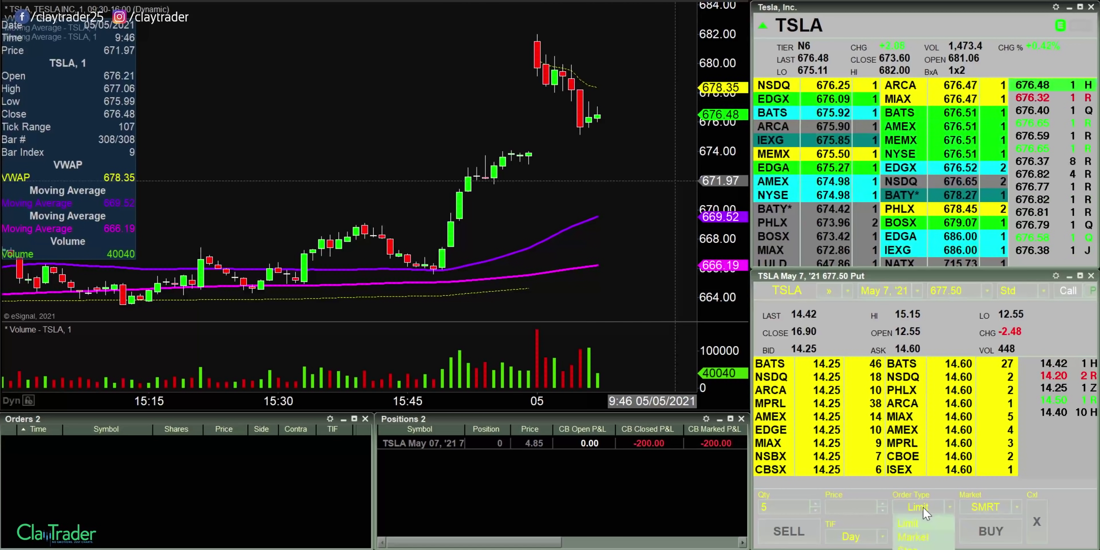
click(921, 539)
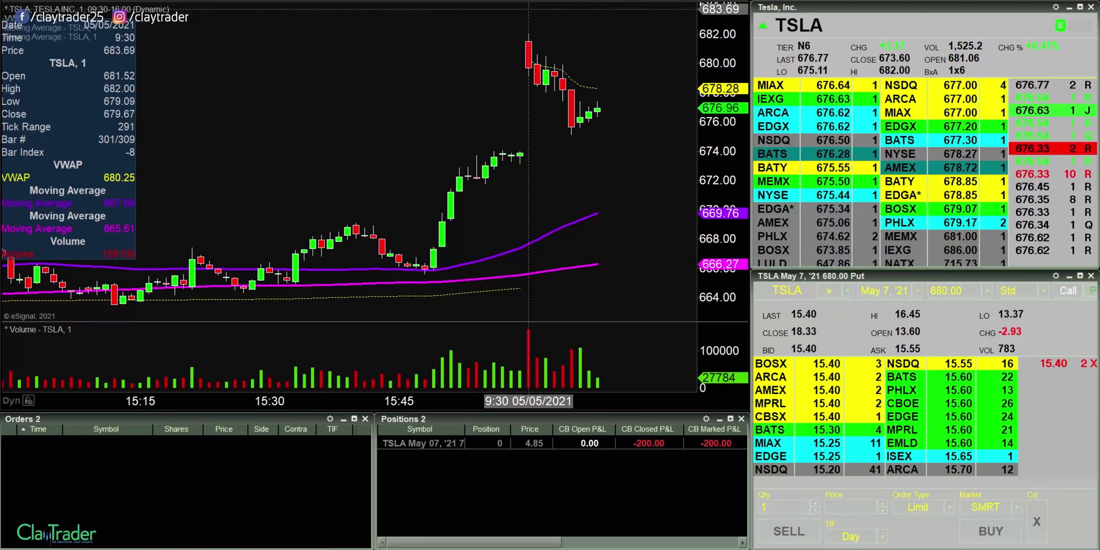
Switch the order type to Market and buy 1 TSLA May 7 '21 680.00 put
click(918, 508)
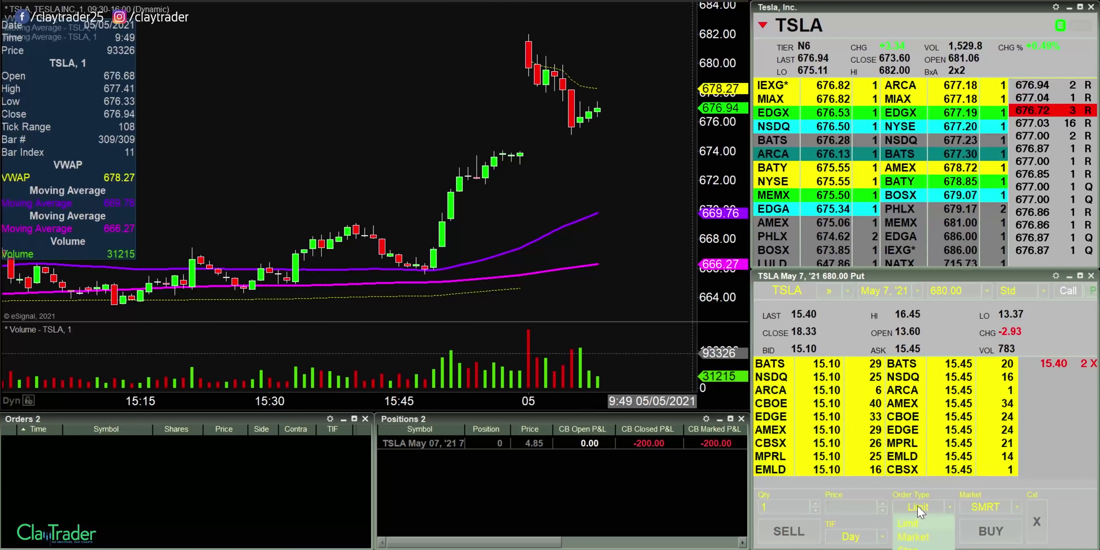
click(926, 537)
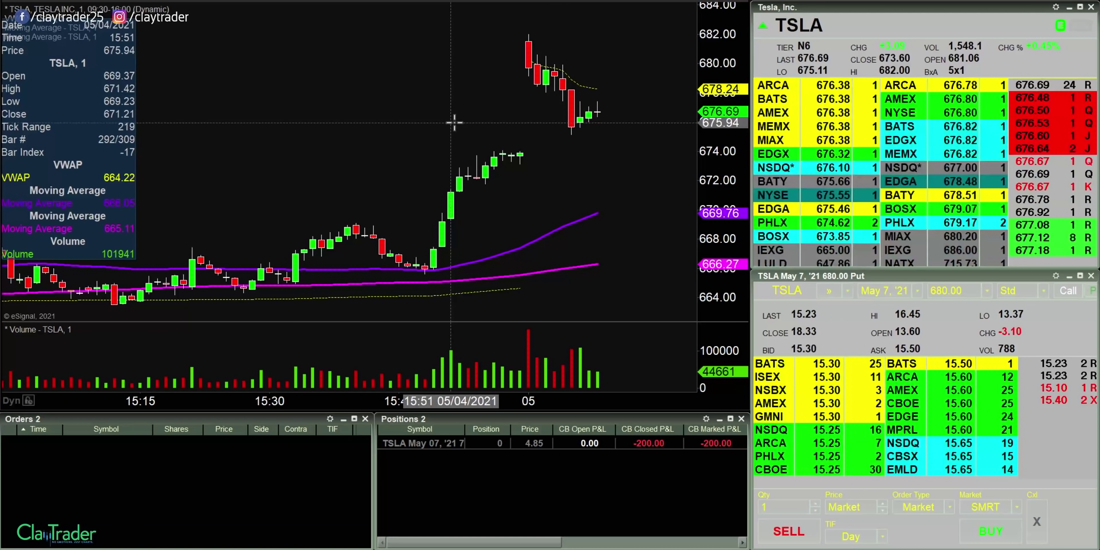
click(983, 533)
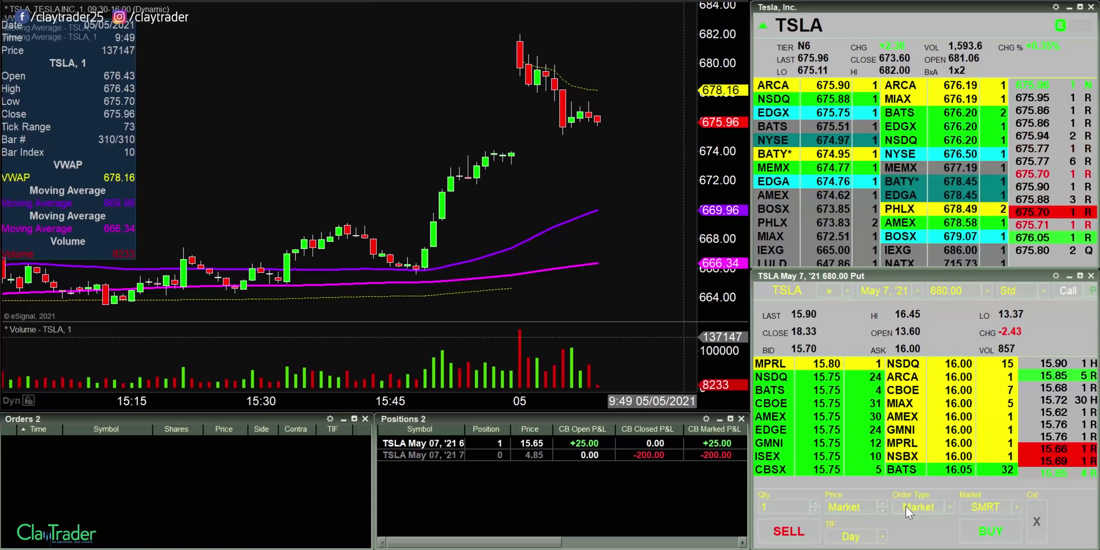
Enter 16.5 as the price and submit a sell order for the 1 TSLA 680.00 put
click(857, 510)
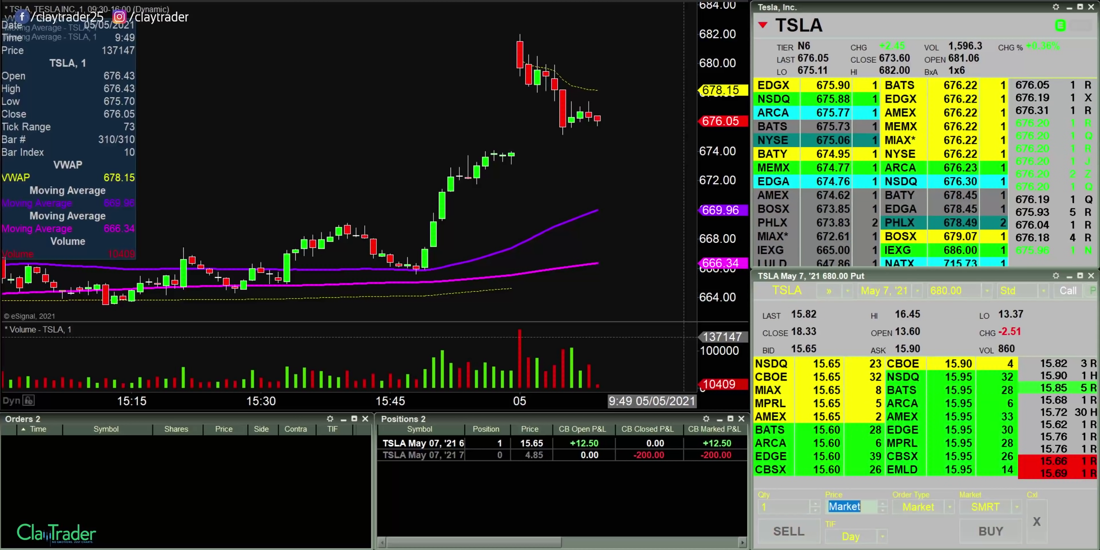
text(16)
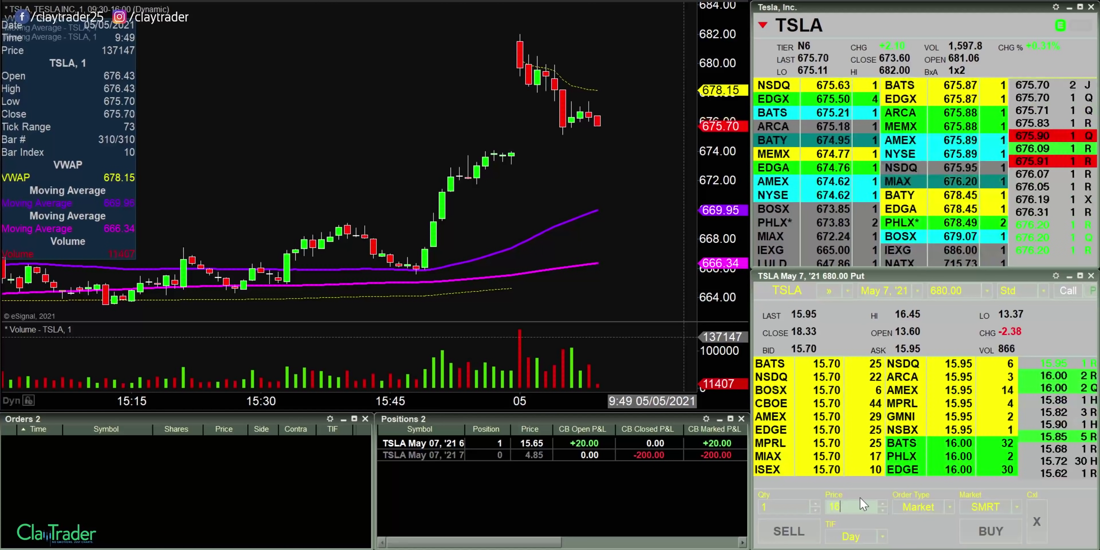
text(.5)
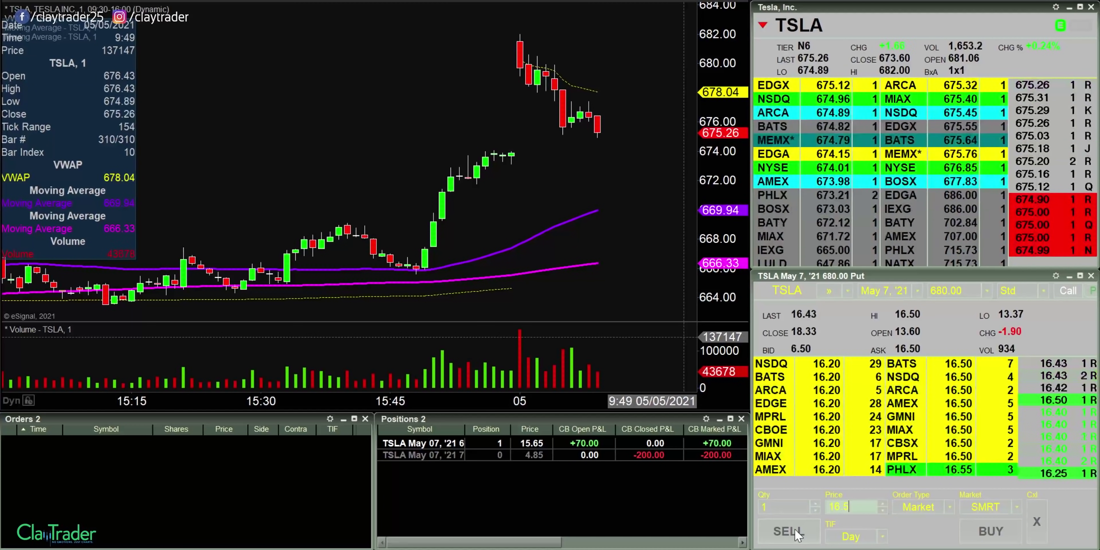
click(795, 532)
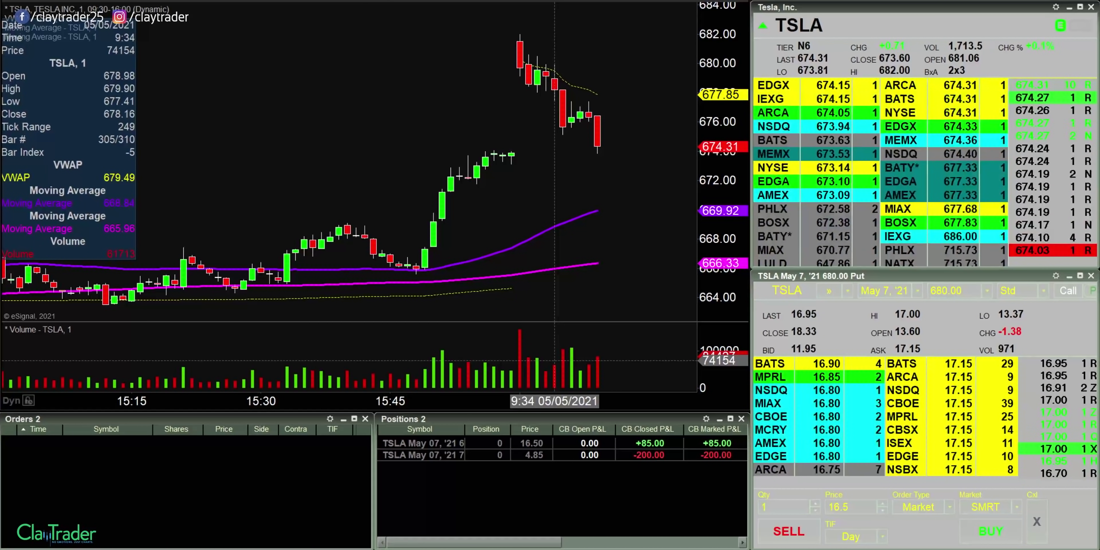
mouse_move(945, 354)
mouse_down()
mouse_move(997, 365)
mouse_move(983, 434)
mouse_up()
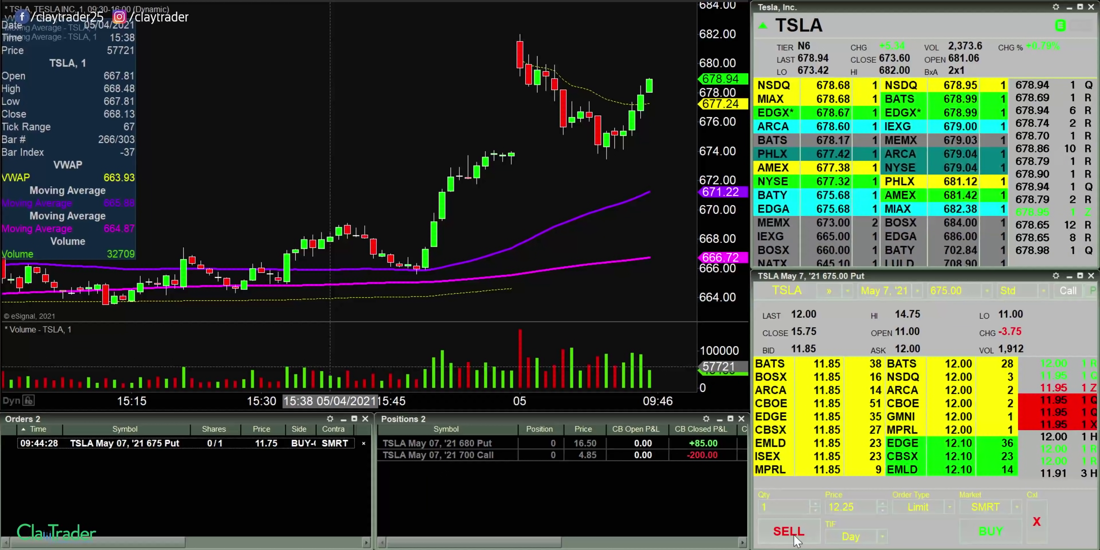
Replace the pending 11.75 buy order with a limit order for 1 TSLA May 7 '21 675.00 put at 11.50
click(363, 444)
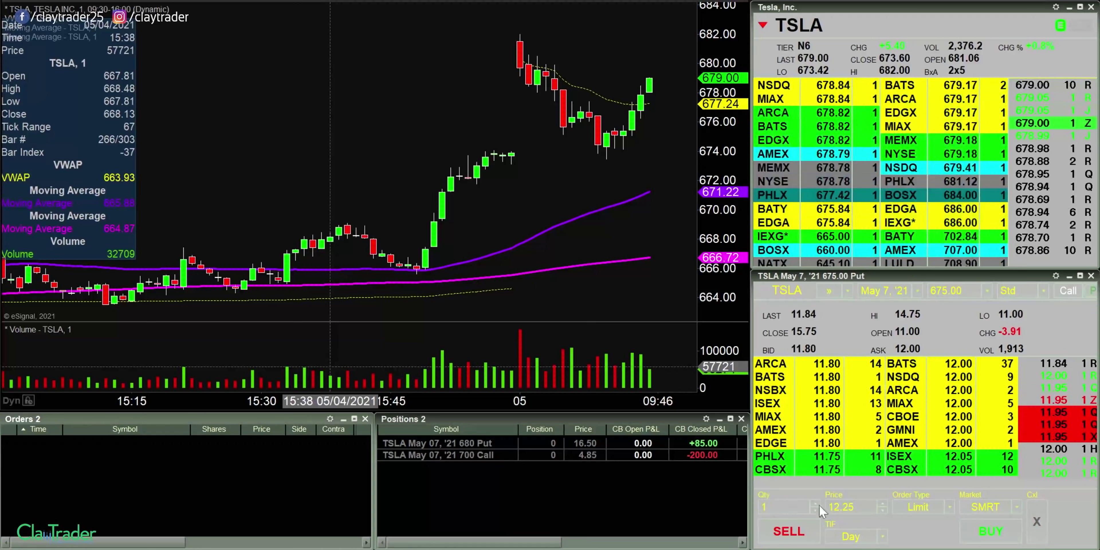
text(11.5)
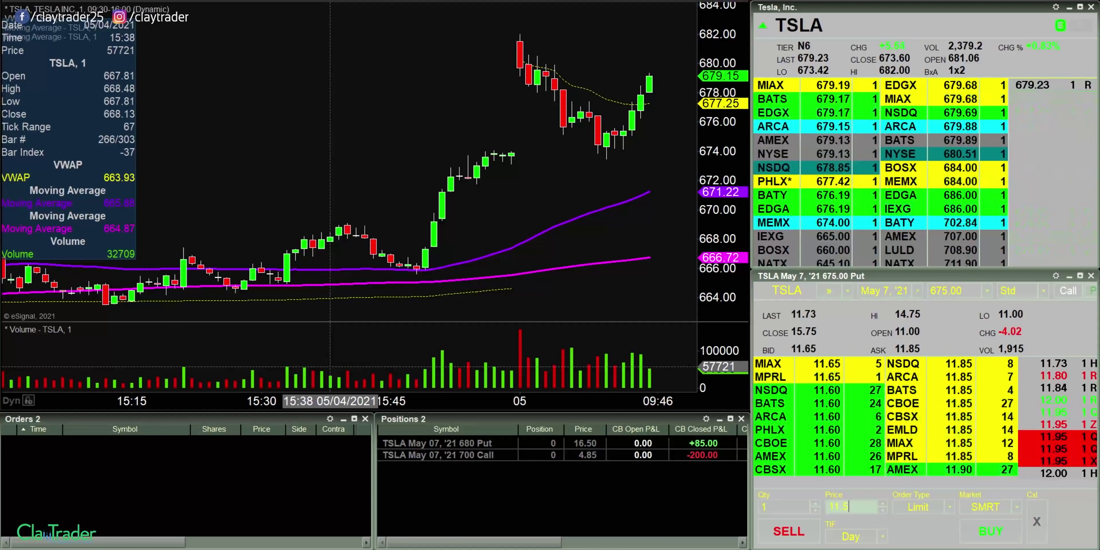
click(989, 532)
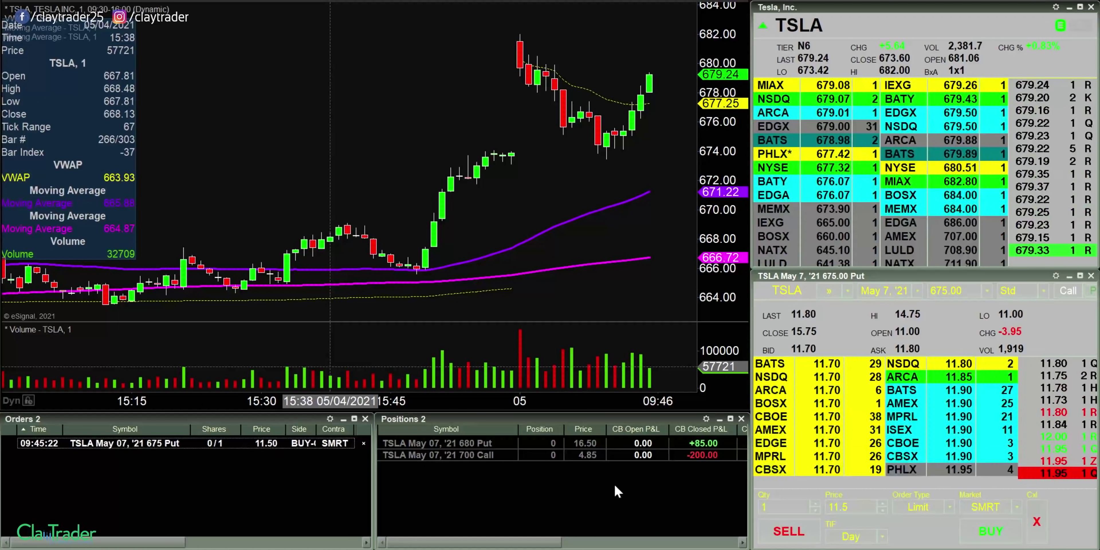
Place a limit order to sell 1 TSLA May 7 '21 675.00 put at 12
click(841, 496)
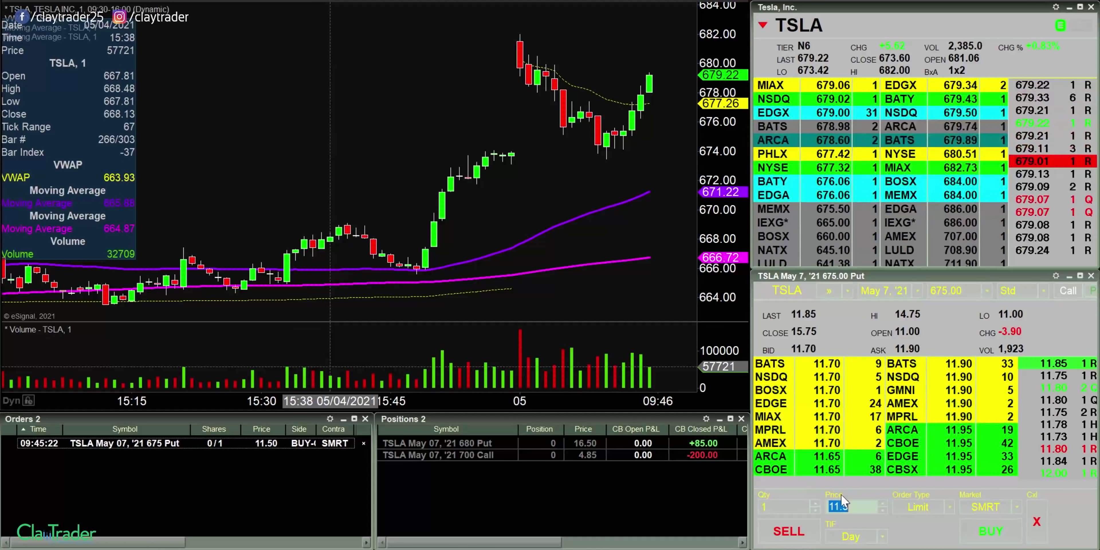
text(12)
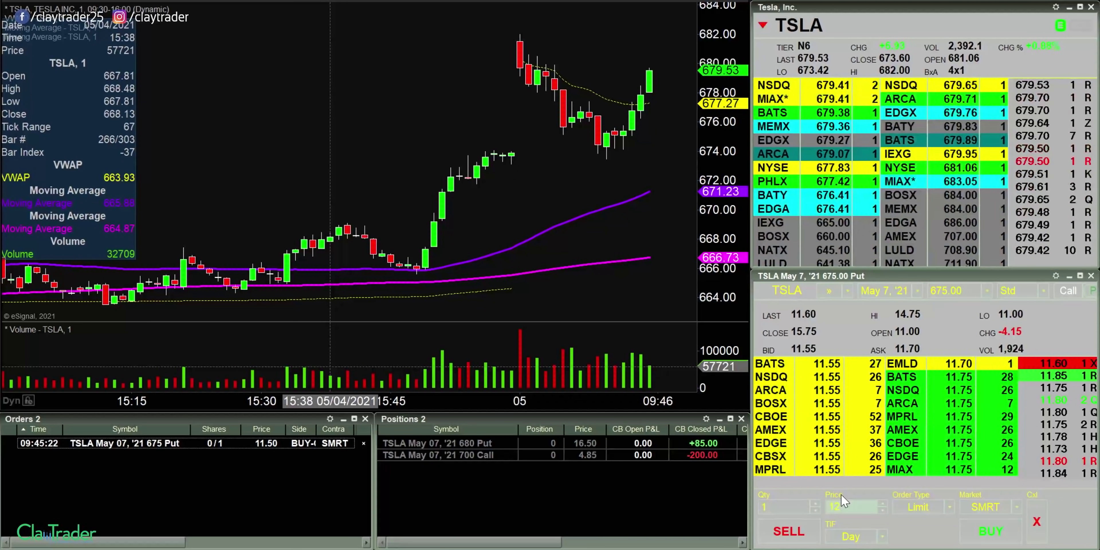
click(789, 531)
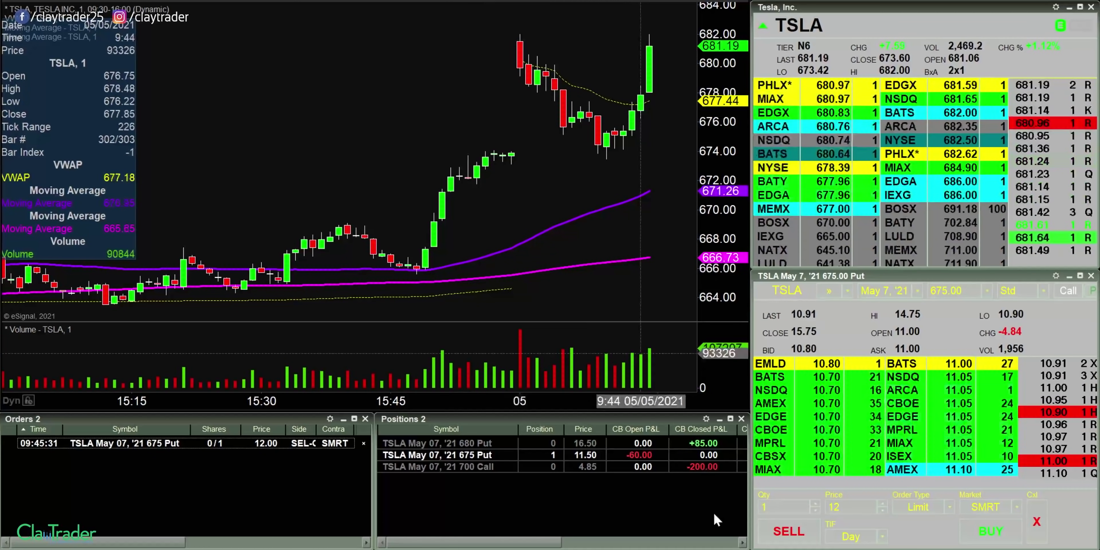
Place a limit order to buy 1 more TSLA 675.00 put at 10.50
double_click(850, 509)
text(10)
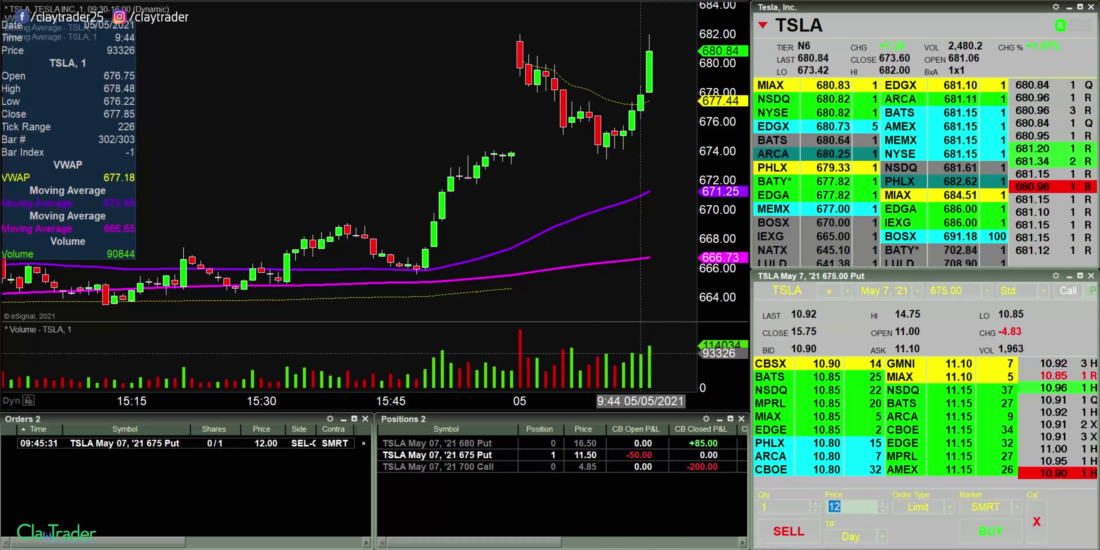
text(.5)
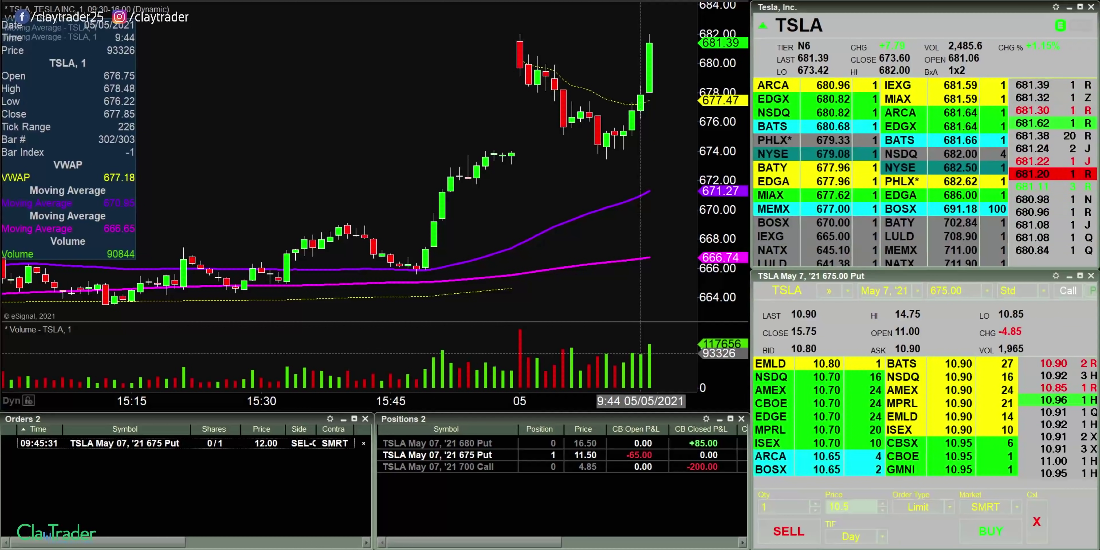
click(991, 534)
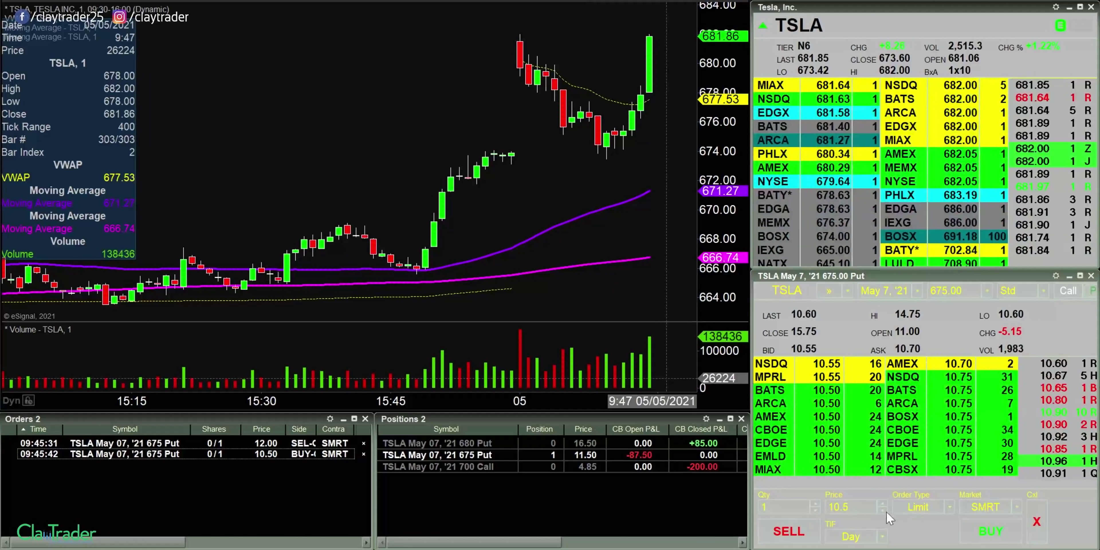
Replace the pending 10.50 buy order with two limit orders for 1 TSLA 675.00 put each, at 10.25 and 9.75
click(364, 454)
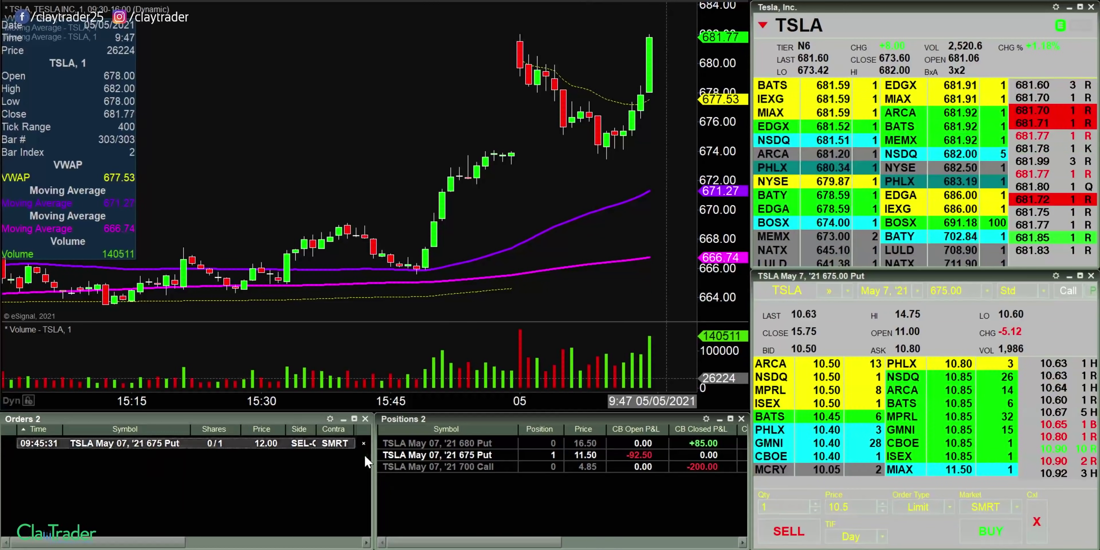
double_click(845, 512)
text(10.25)
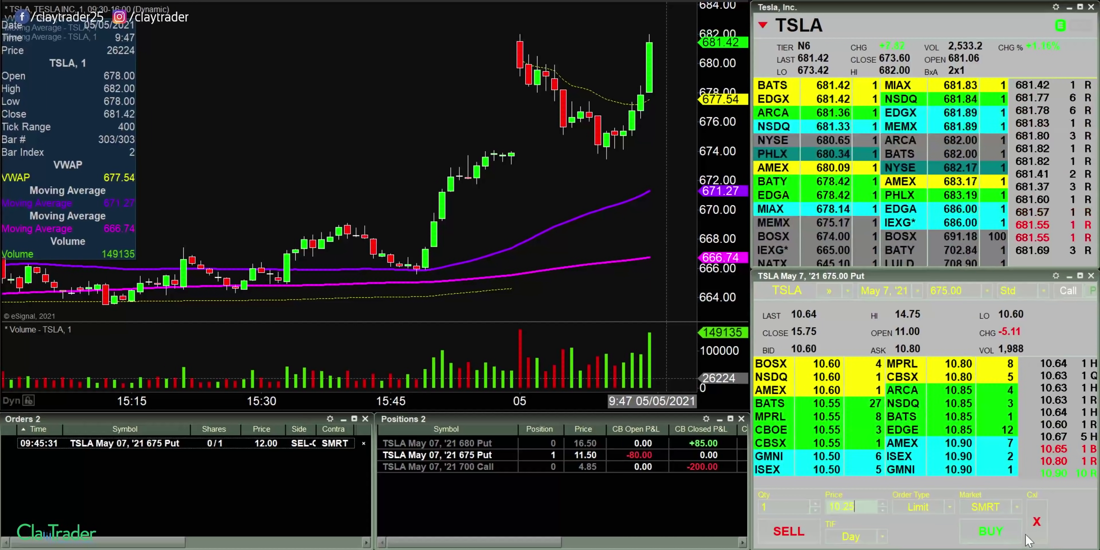
click(990, 531)
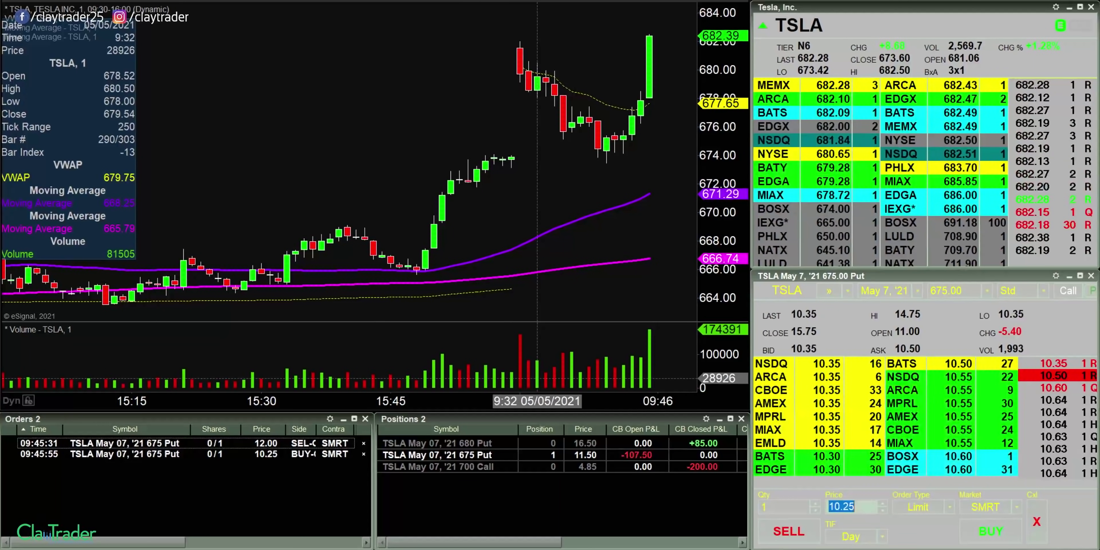
double_click(834, 507)
text(9.75)
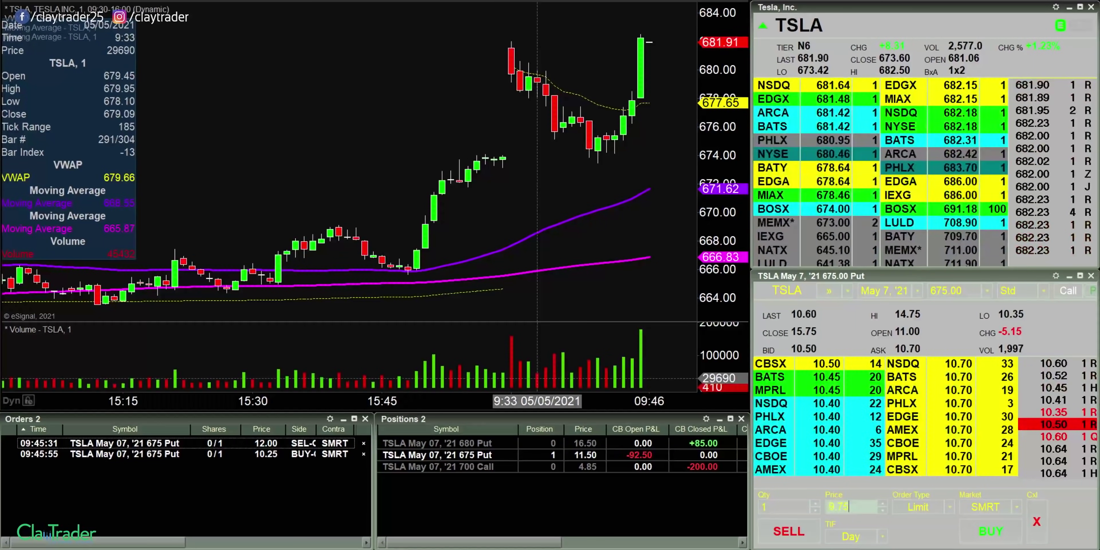
click(995, 536)
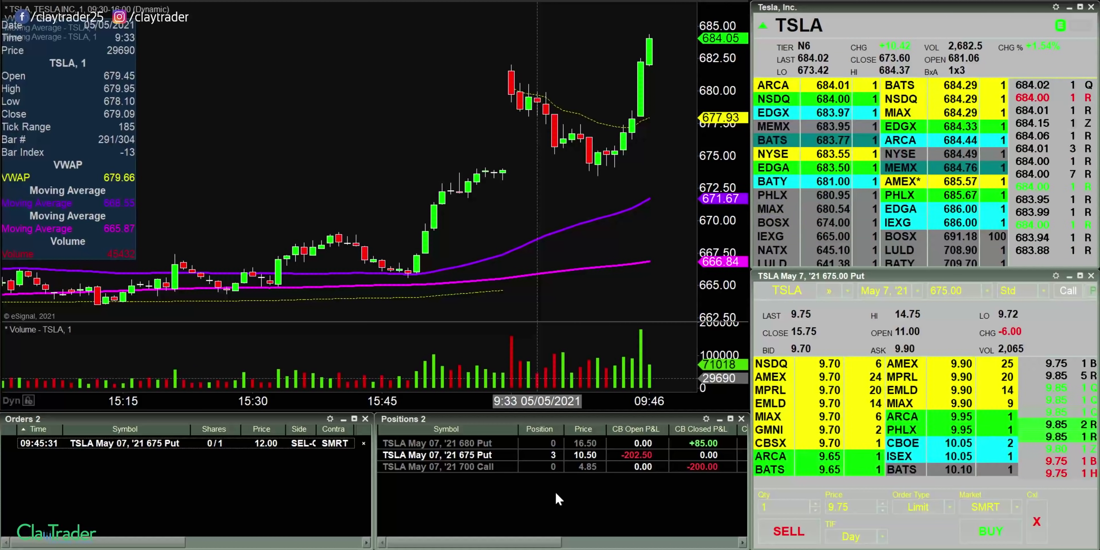
Place two limit orders to sell 1 TSLA 675.00 put each, at 10.75 and 10.95
double_click(871, 508)
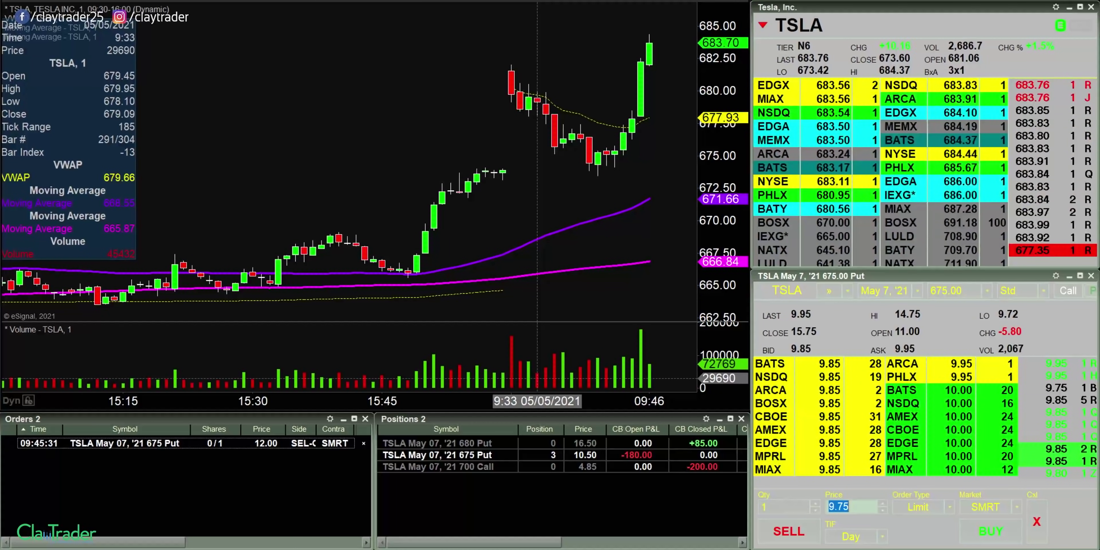
text(10.75)
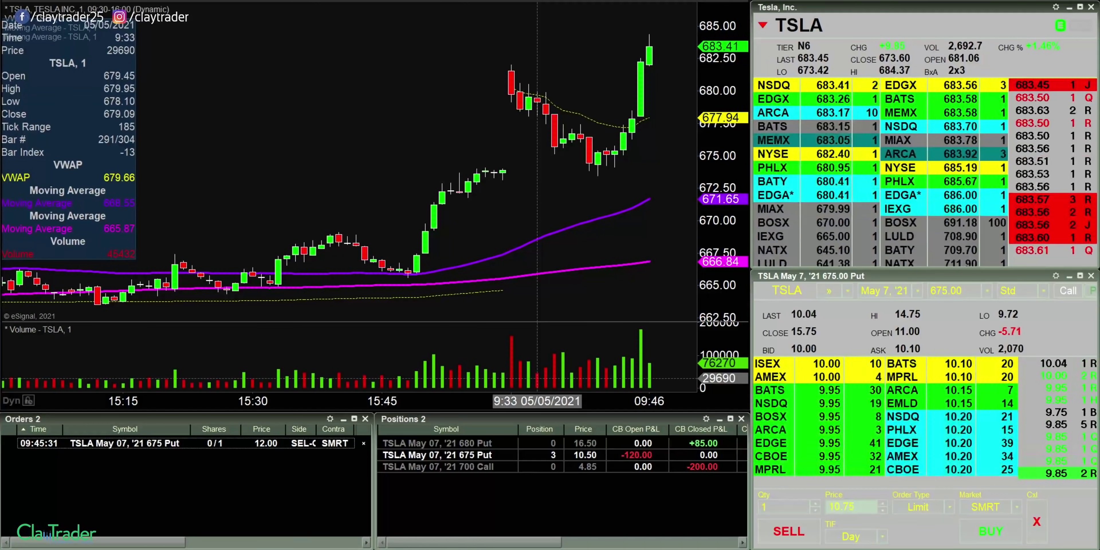
key(Return)
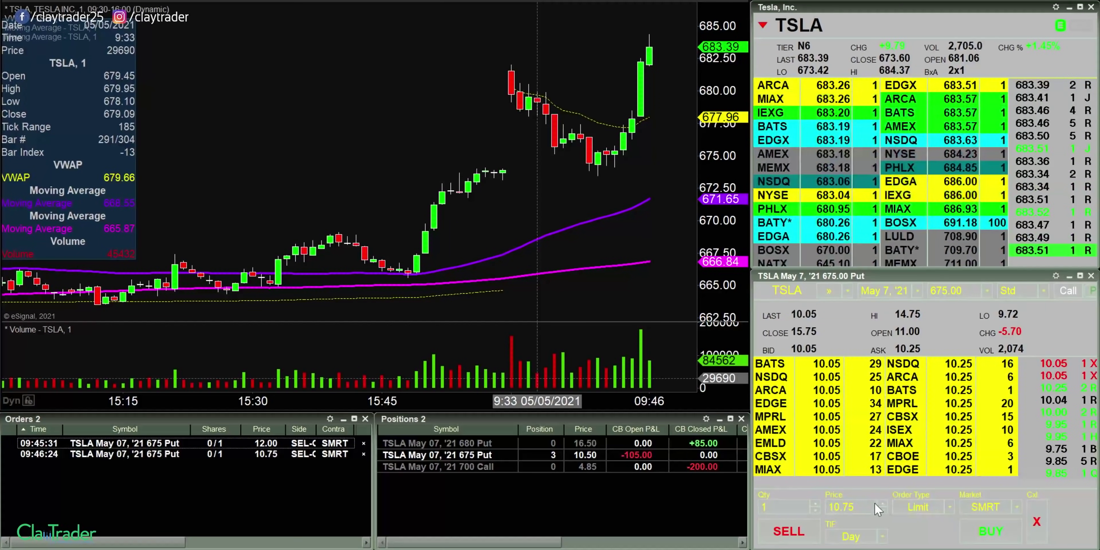
double_click(875, 506)
key(Up)
key(Up)
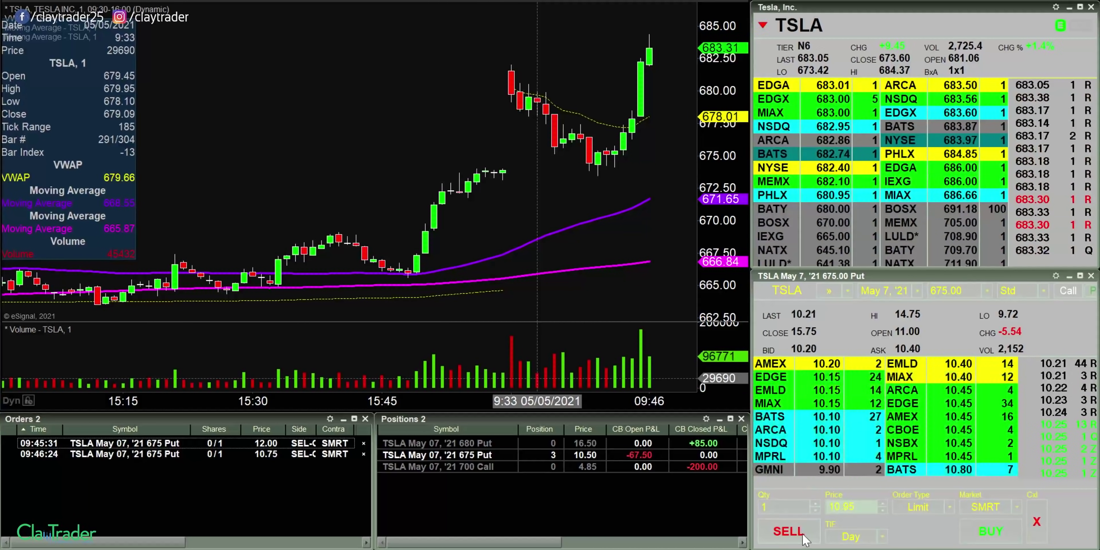
key(Return)
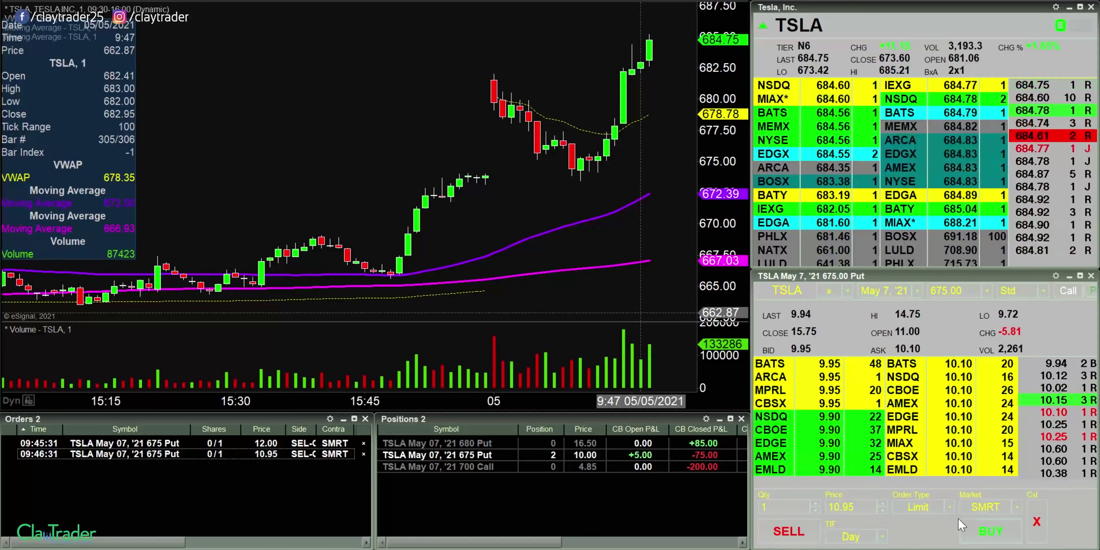
Replace the pending 12.00 sell order with a limit order to sell 1 TSLA 675.00 put at 11.05
double_click(841, 507)
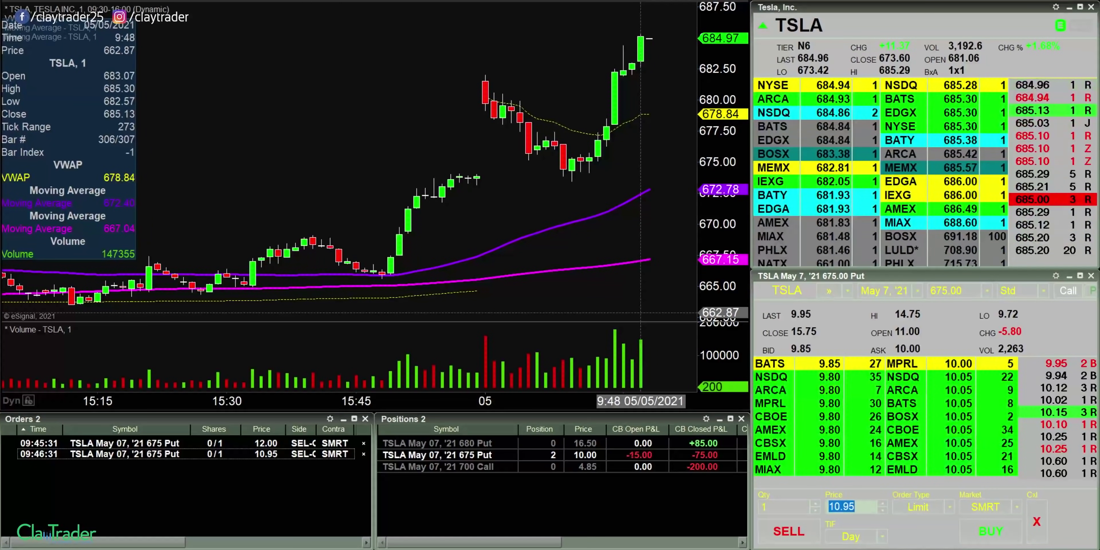
text(10)
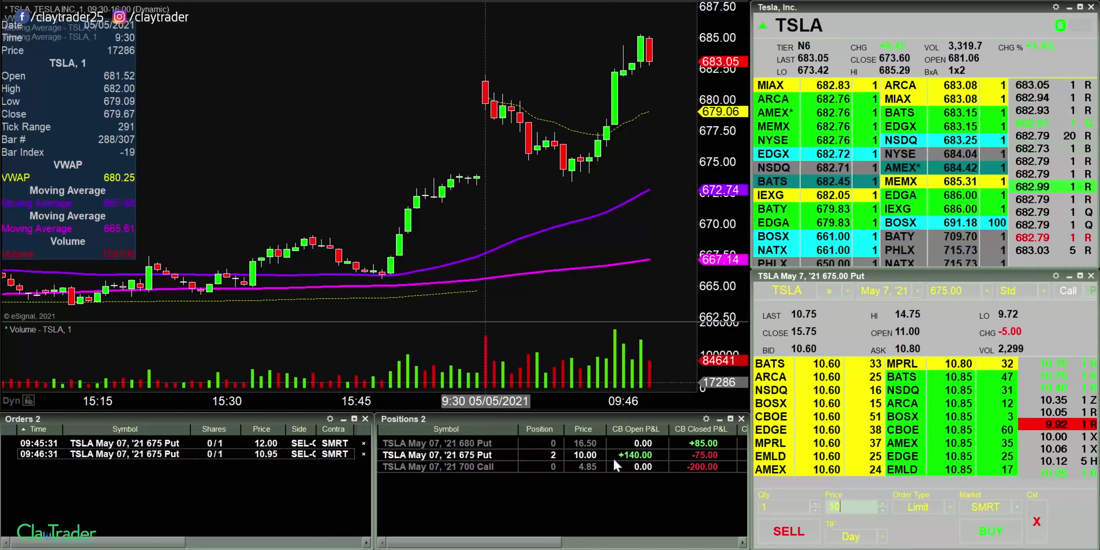
key(BackSpace)
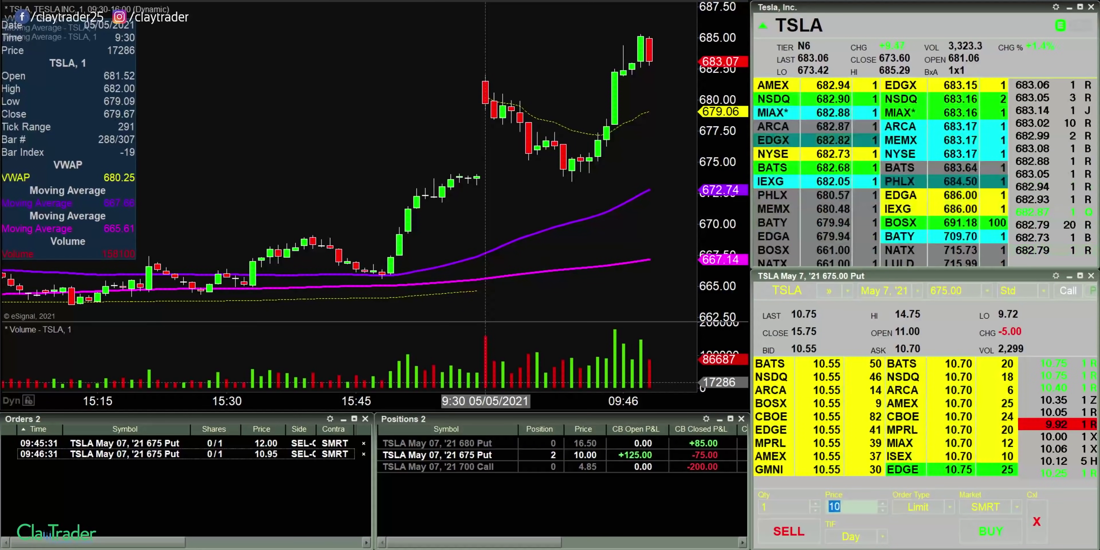
text(1.05)
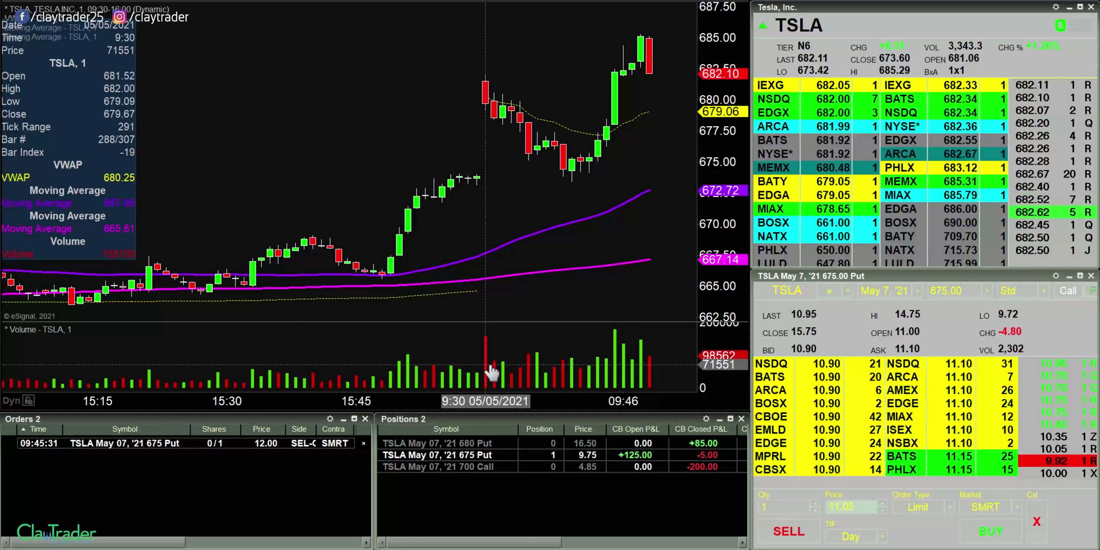
click(803, 536)
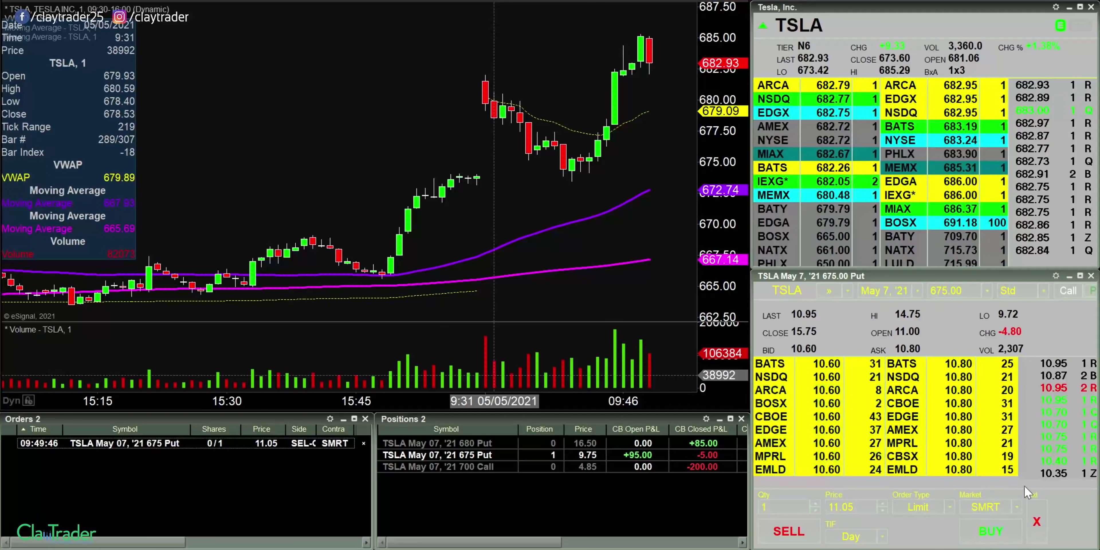
Cancel the pending 11.05 sell order and sell the last TSLA 675.00 put with a limit price of 10.65
click(363, 444)
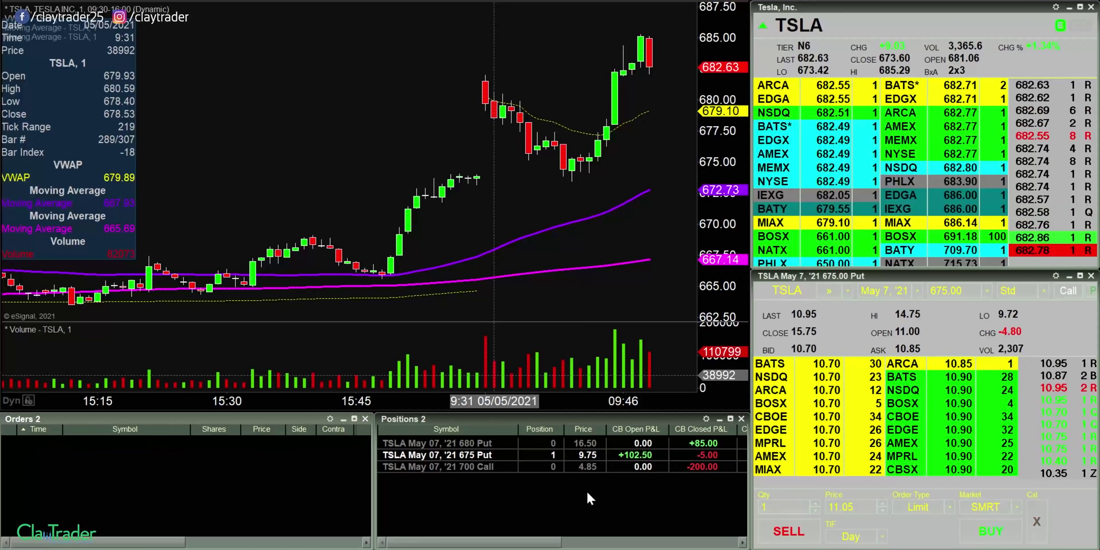
click(819, 455)
click(785, 532)
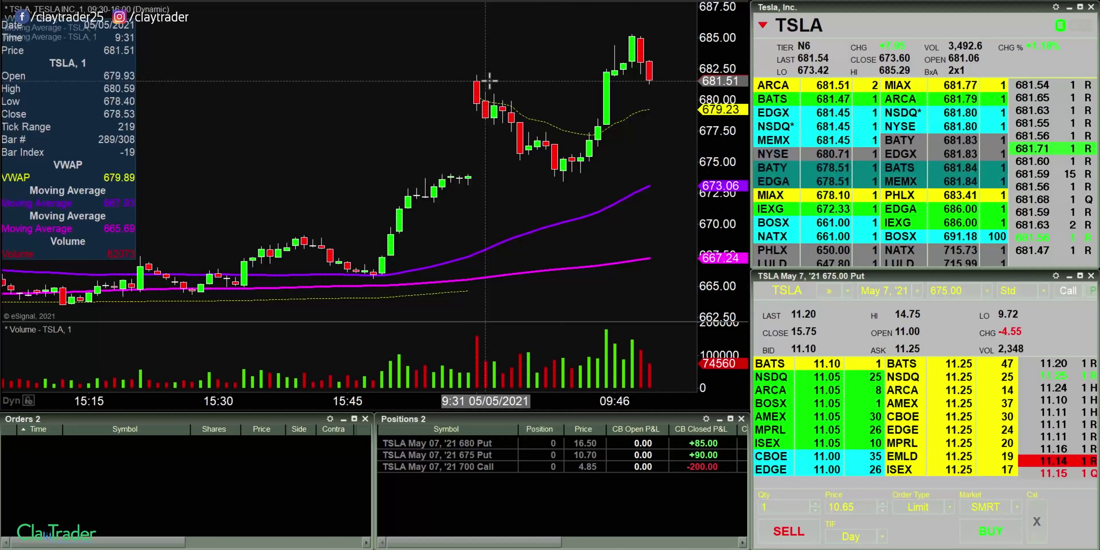
drag(491, 81, 459, 87)
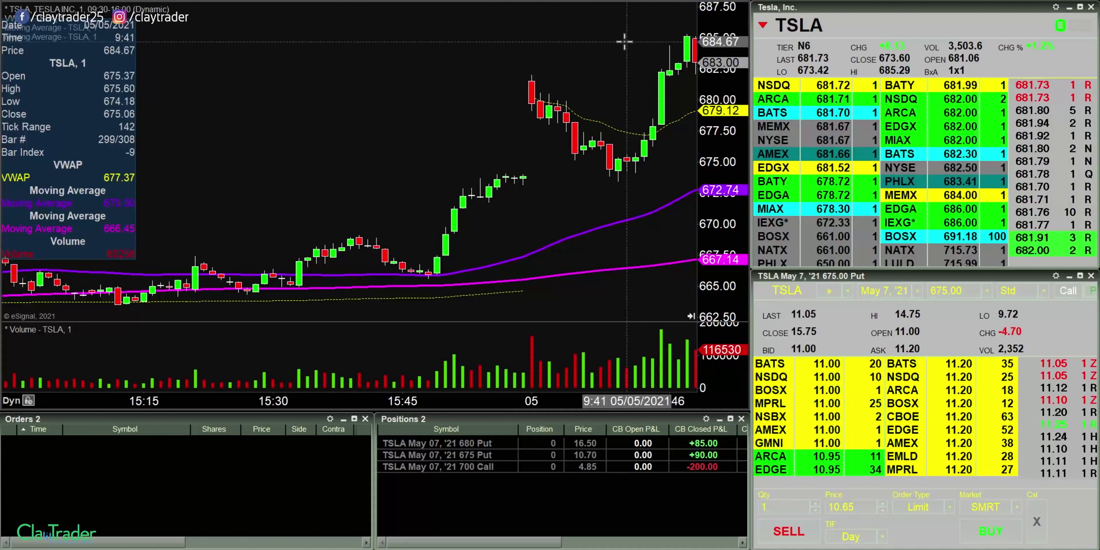
drag(624, 41, 582, 43)
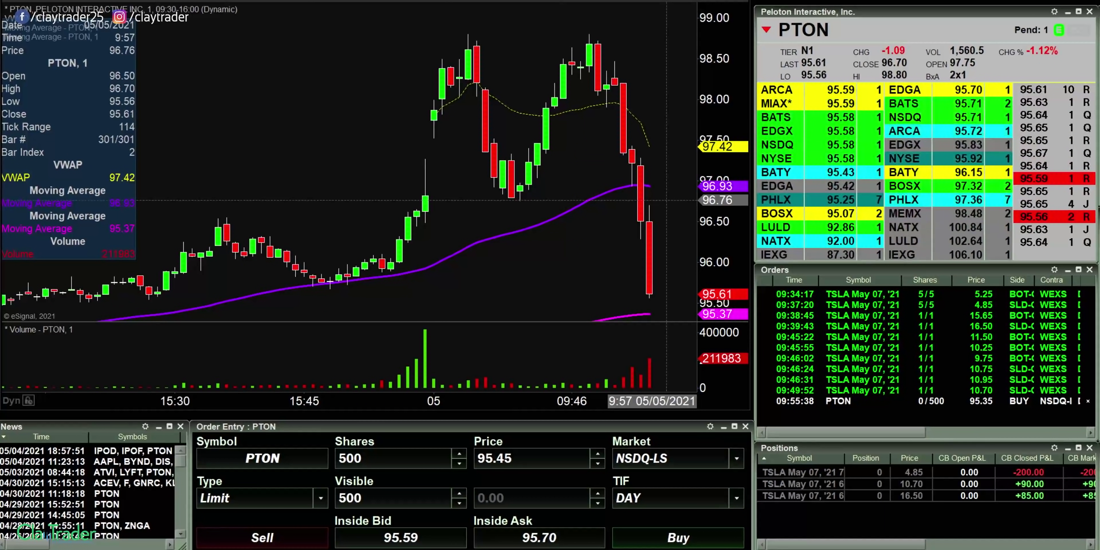
Replace the pending 95.35 PTON buy order with a limit buy of 500 shares at 95.15, and place a limit sell of 500 shares at 95.30
click(555, 463)
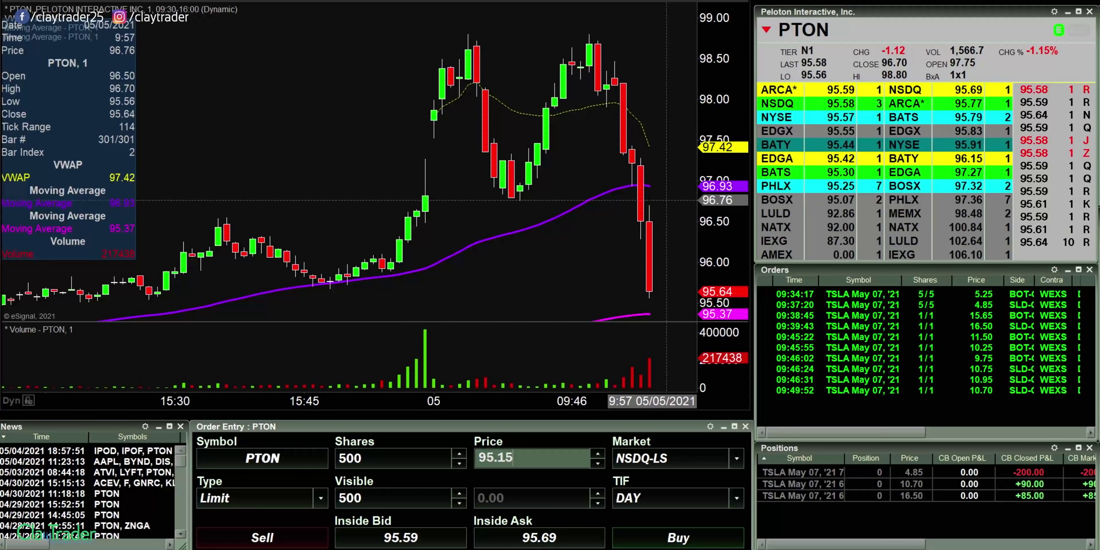
click(666, 536)
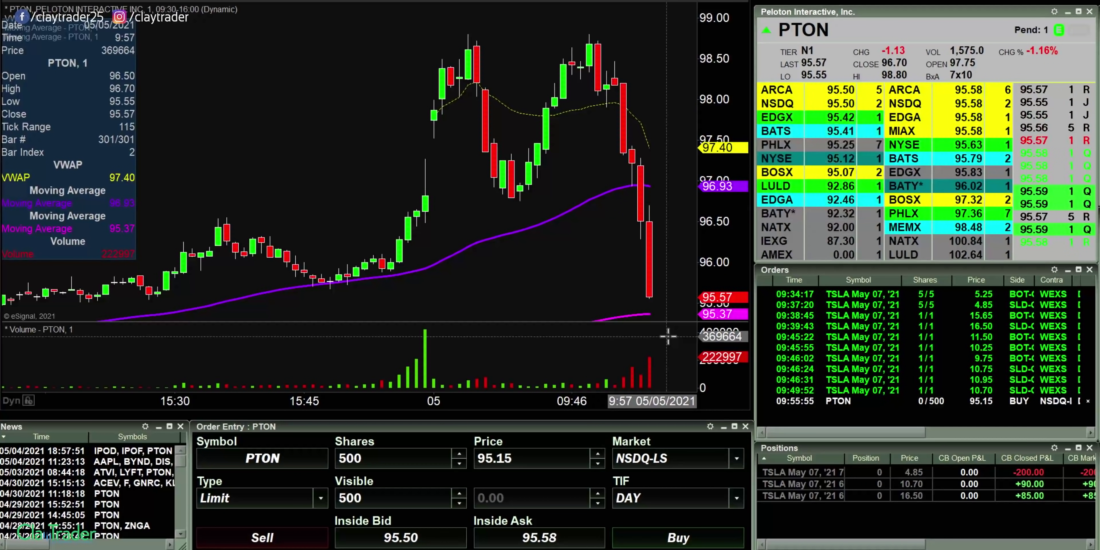
click(528, 463)
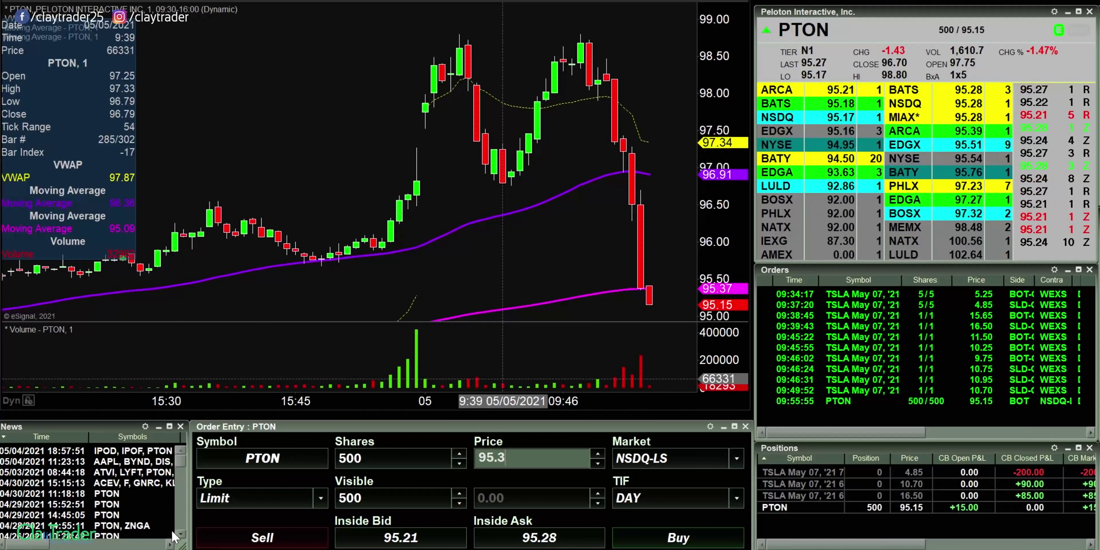
click(246, 541)
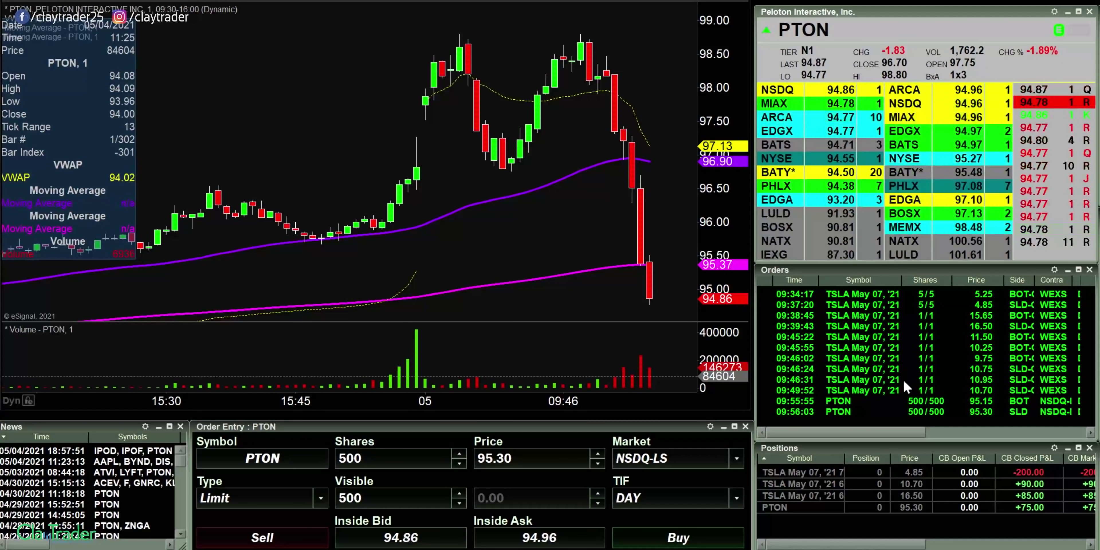
Place a limit order to buy 500 PTON shares at 94
click(496, 458)
text(94)
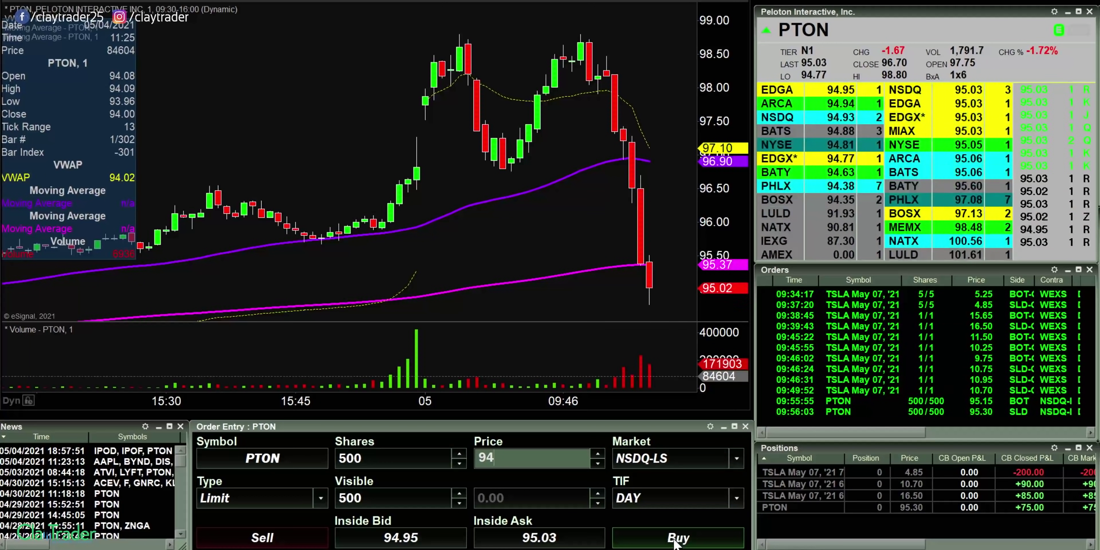
click(675, 538)
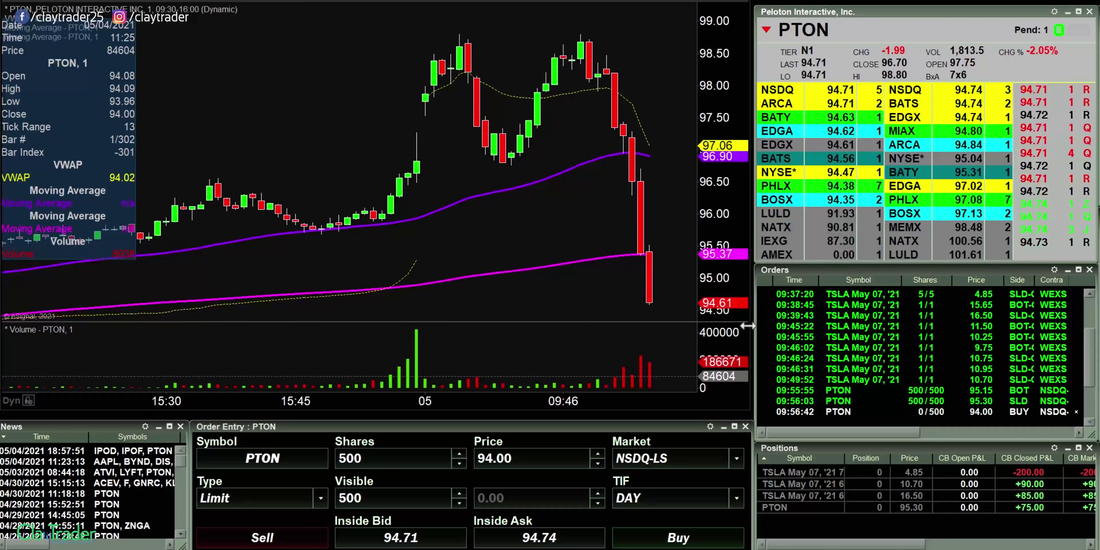
click(529, 459)
text(9)
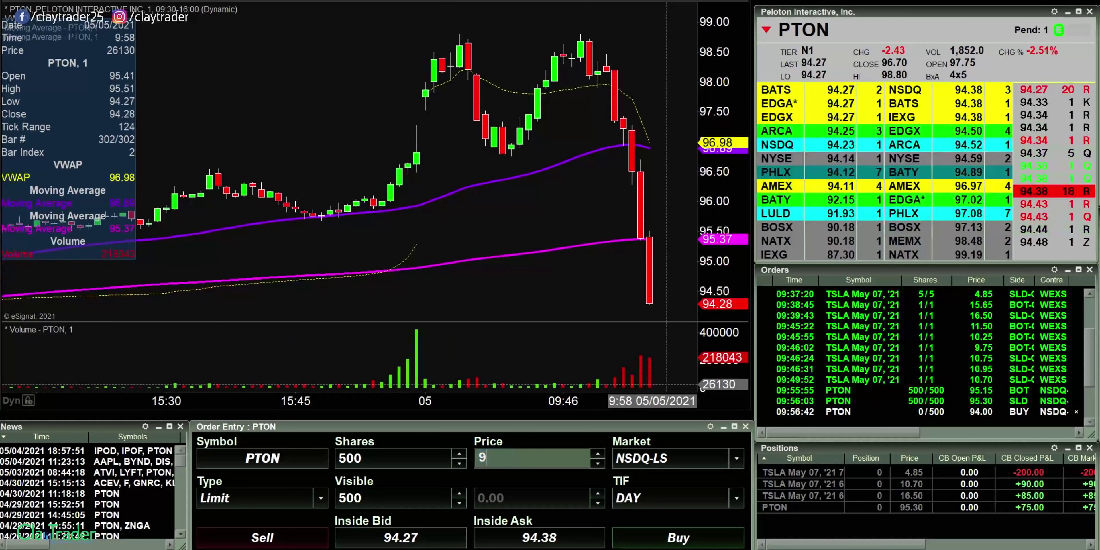
text(4.15)
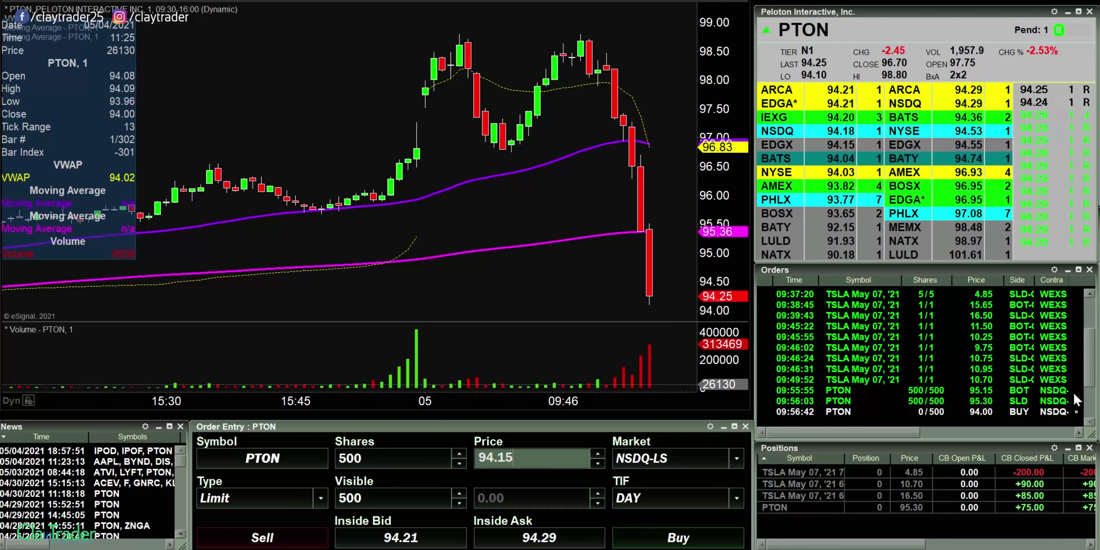
Replace the pending 94.00 PTON buy order with a limit order for 500 shares at 93.75
click(1076, 411)
click(534, 458)
text(9)
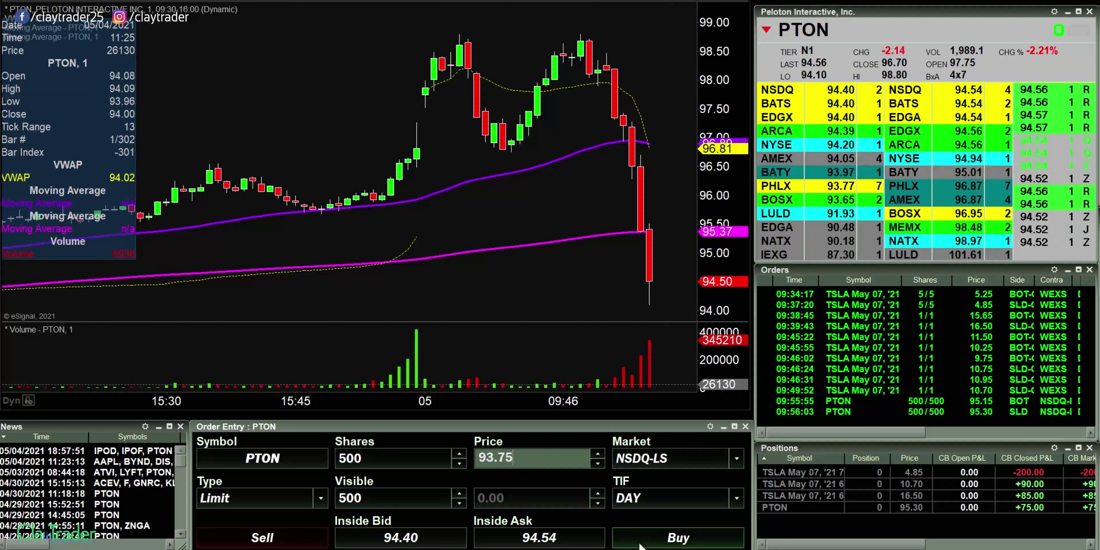
click(663, 539)
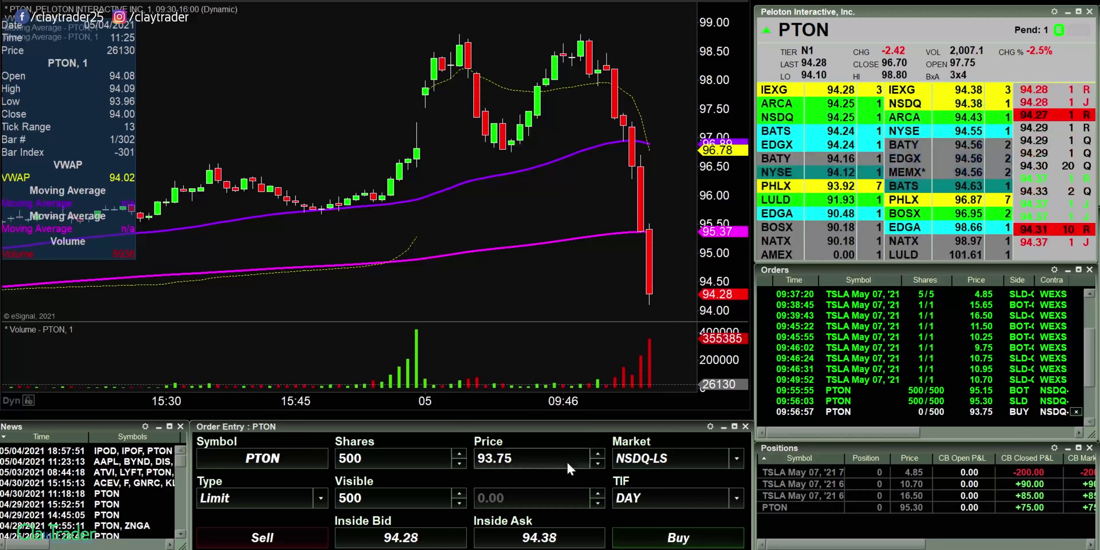
Replace the pending 93.75 PTON buy order with a limit order to buy 500 shares at 92.75
click(533, 458)
text(93.9)
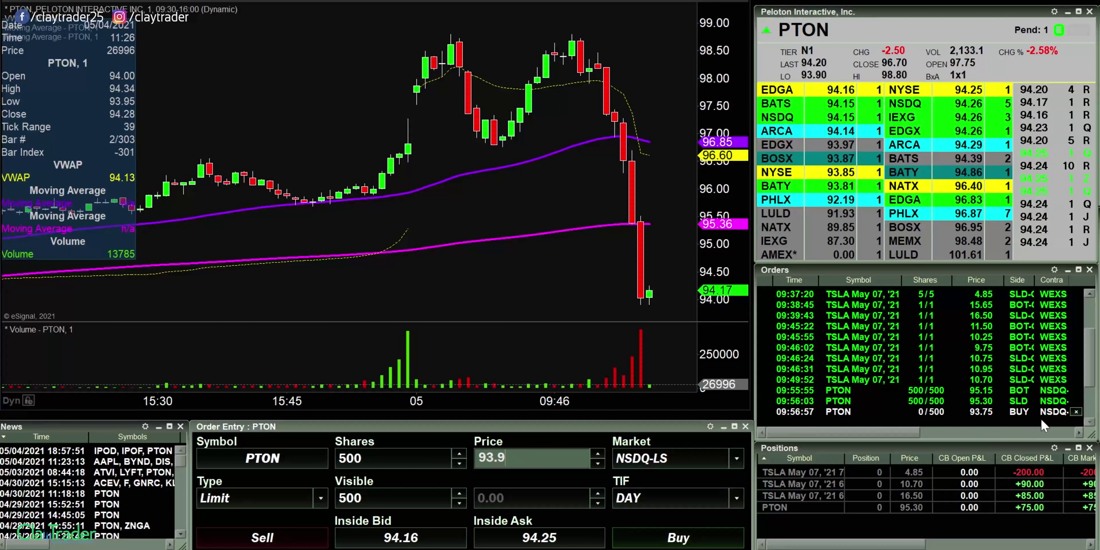
click(1076, 411)
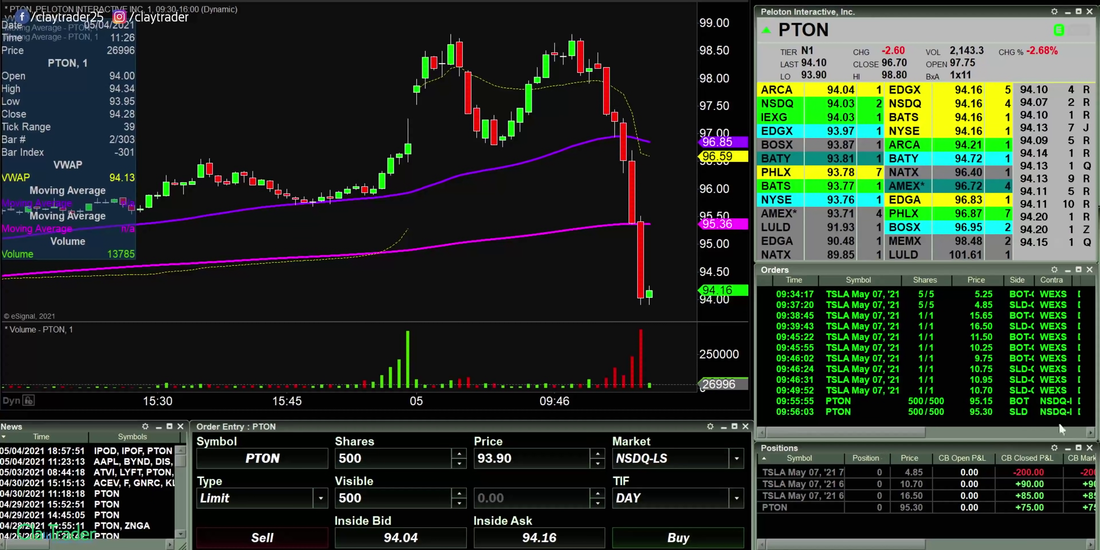
click(516, 464)
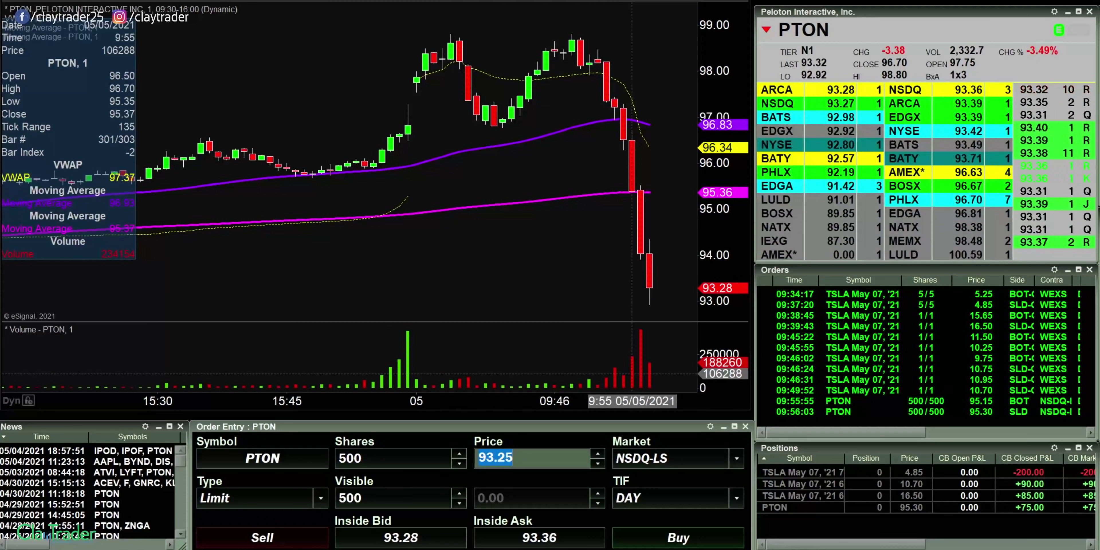
text(92.75)
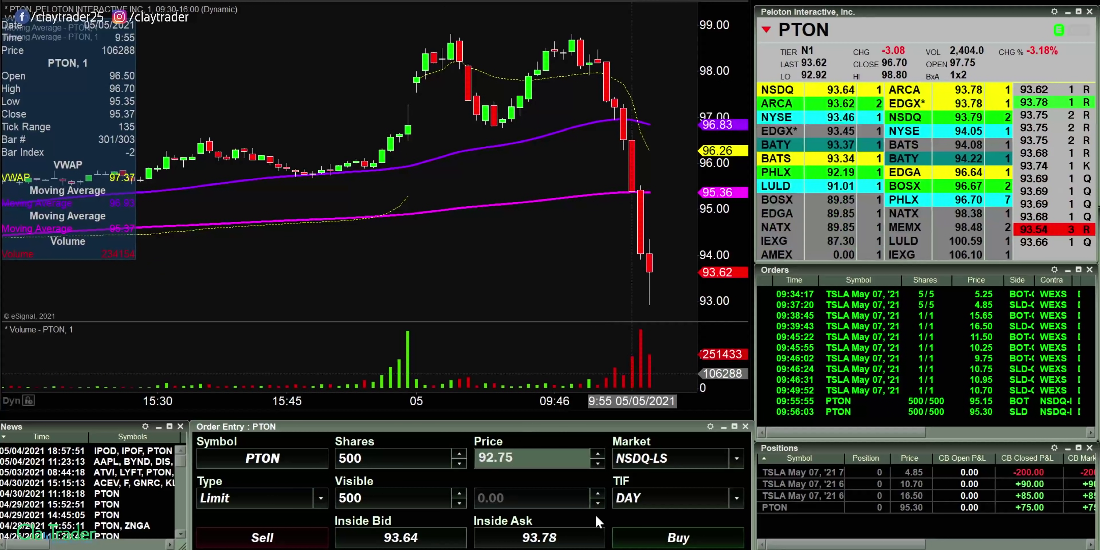
click(665, 540)
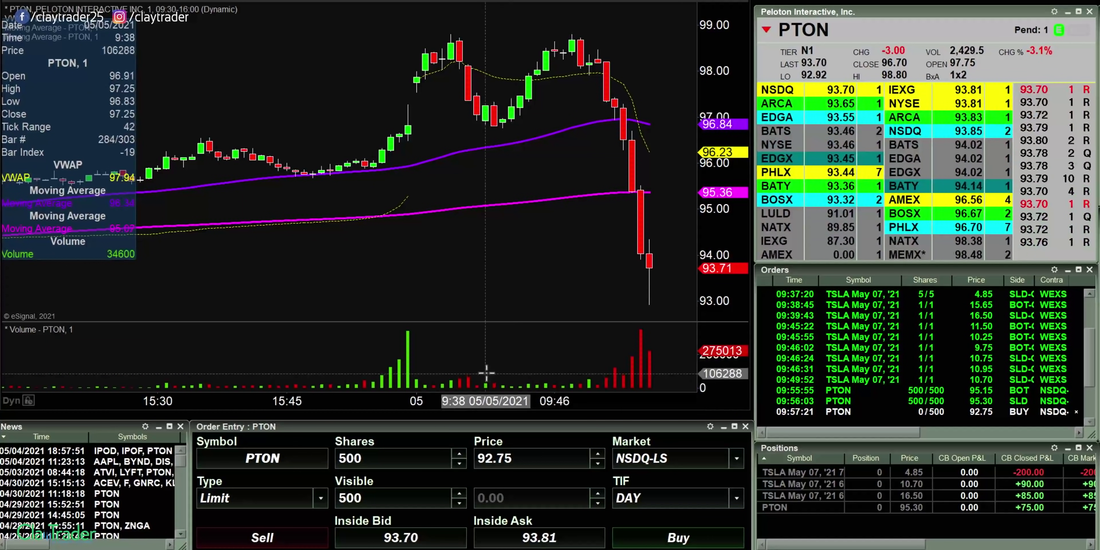
Replace the pending 92.75 PTON buy order with a limit buy of 500 shares at 91.75, and ready the entry price at 91.90
click(518, 458)
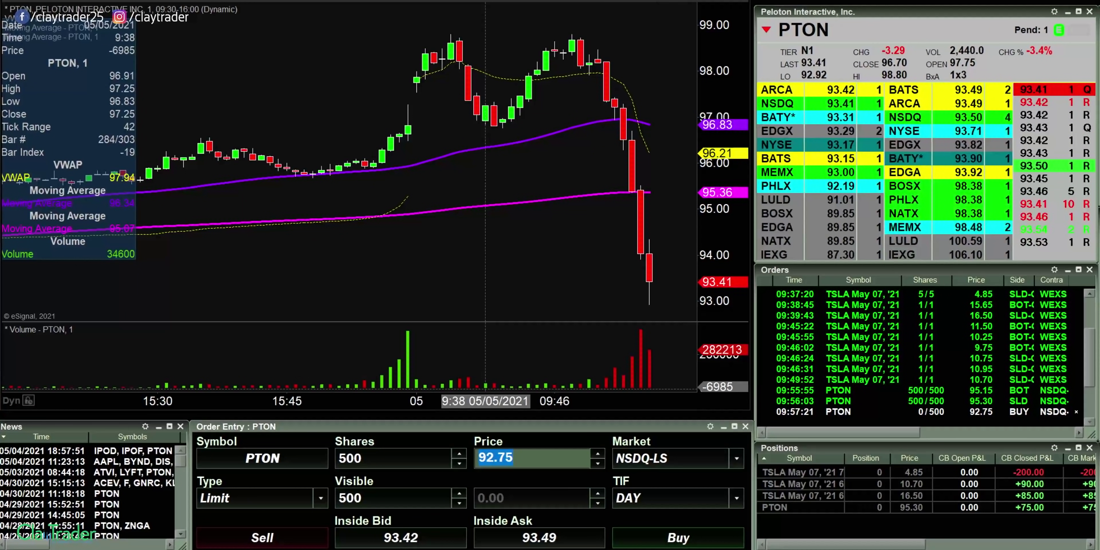
text(92.)
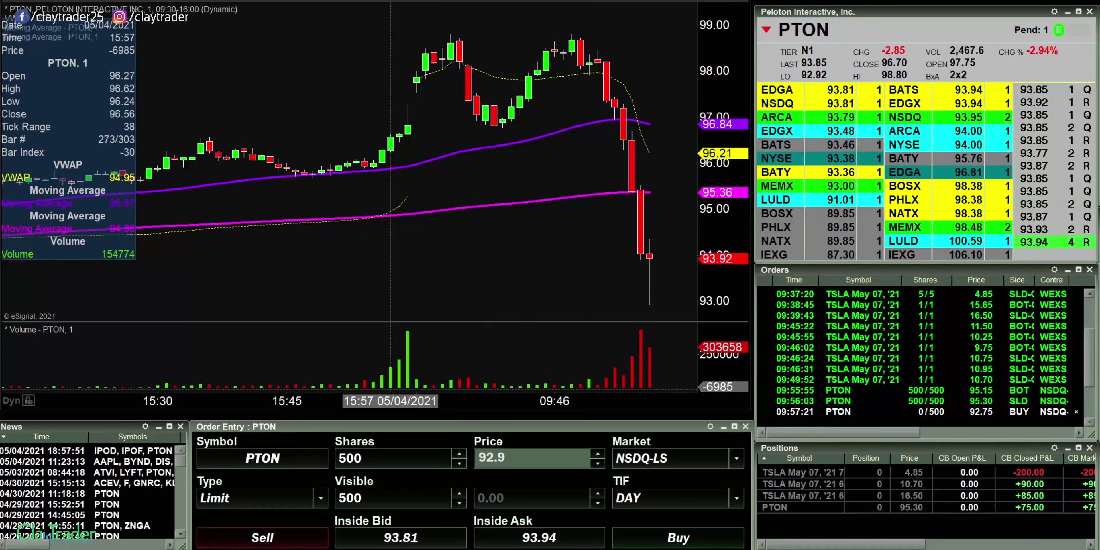
click(390, 384)
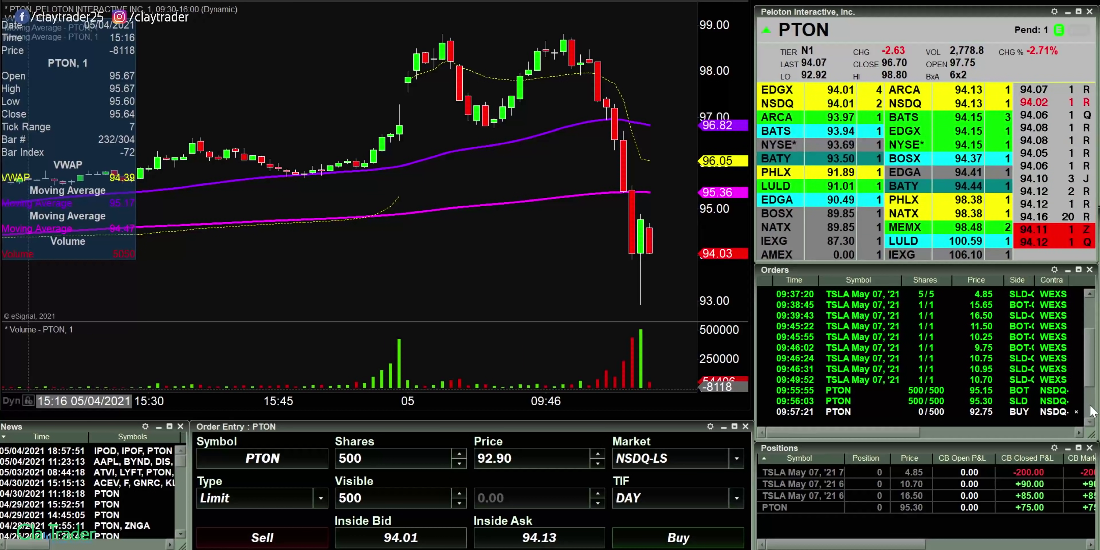
click(1077, 412)
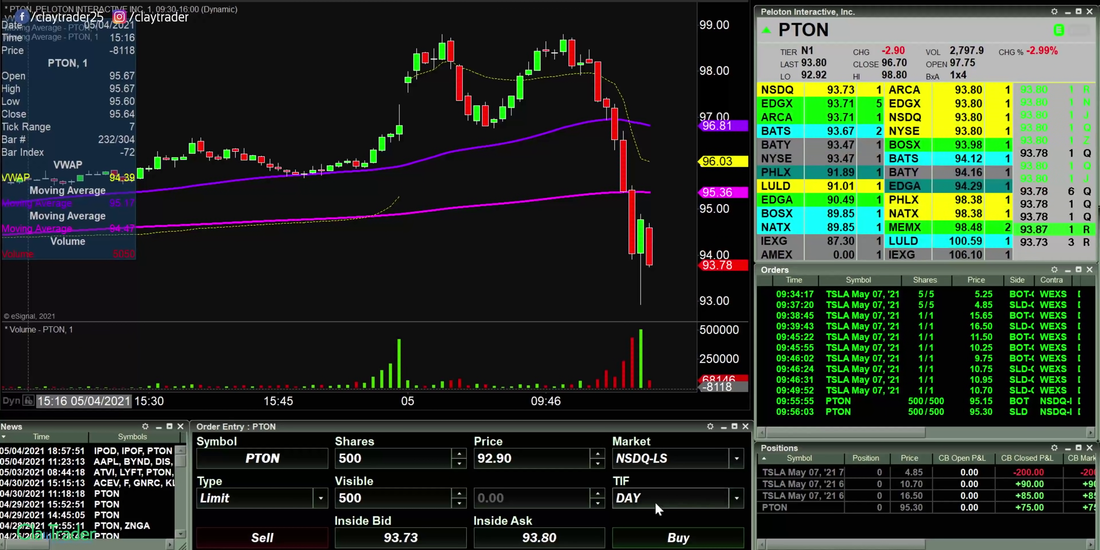
click(529, 458)
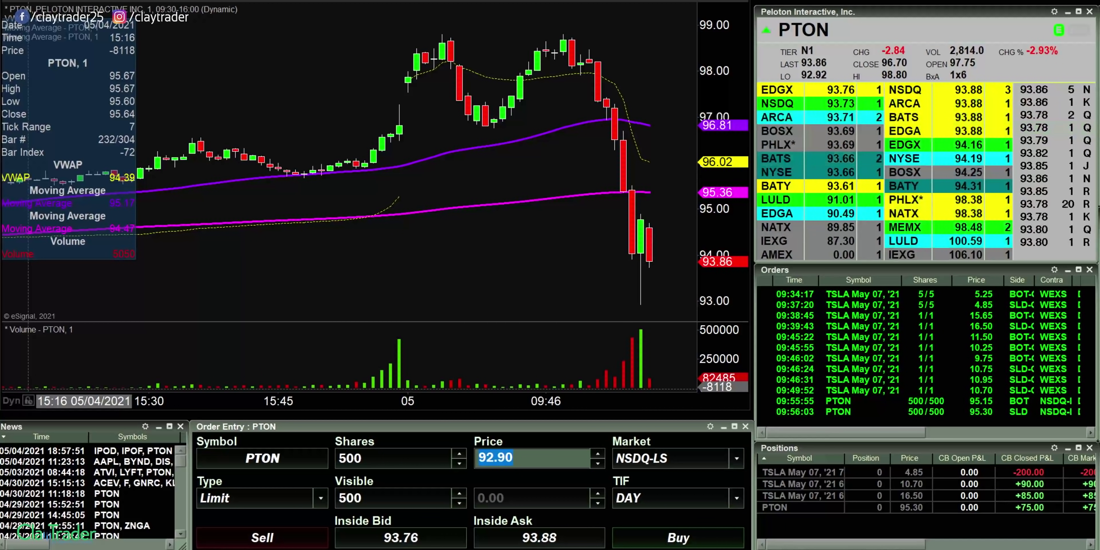
text(91.7)
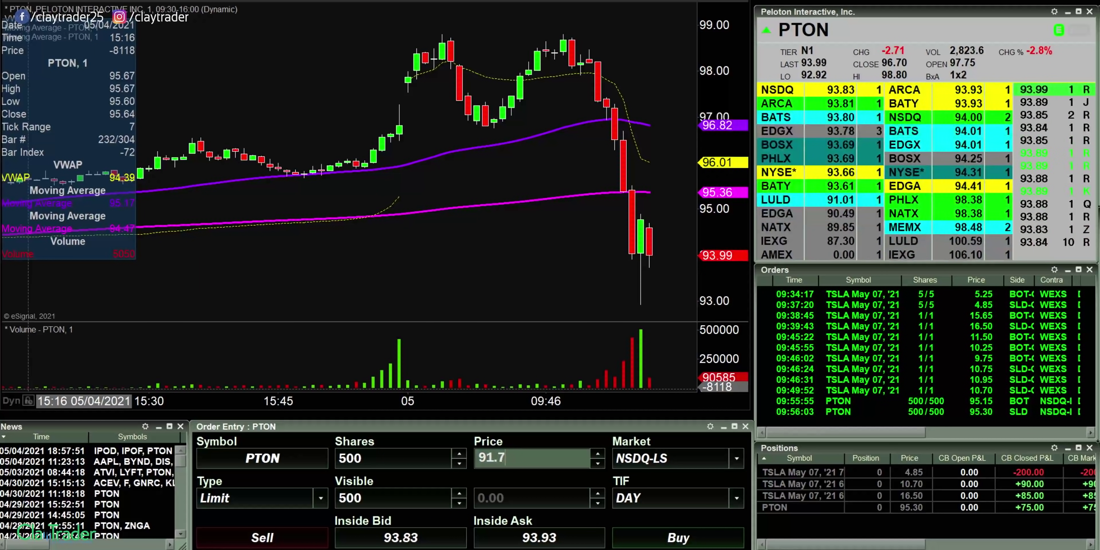
text(5)
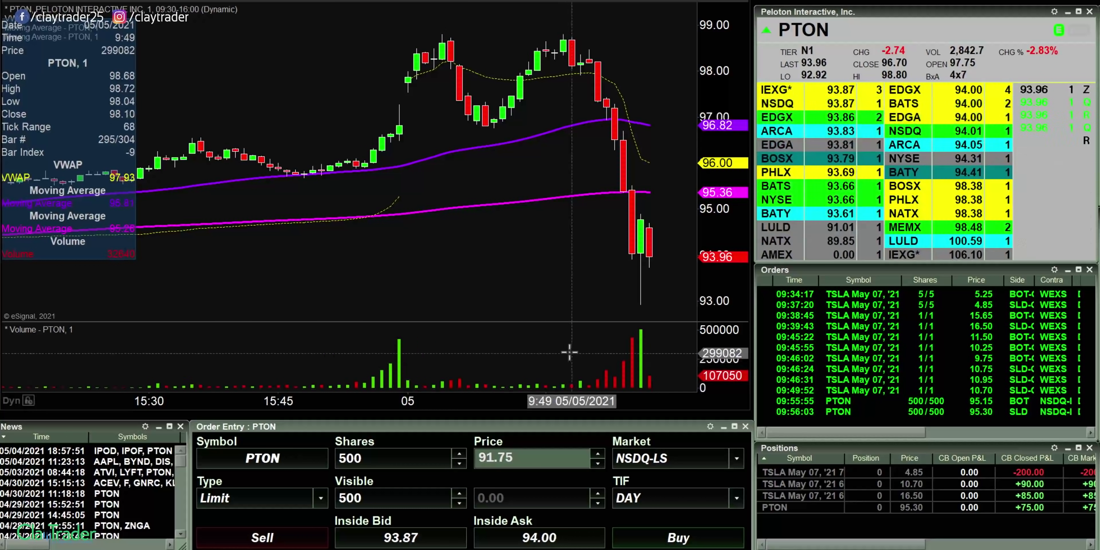
click(697, 545)
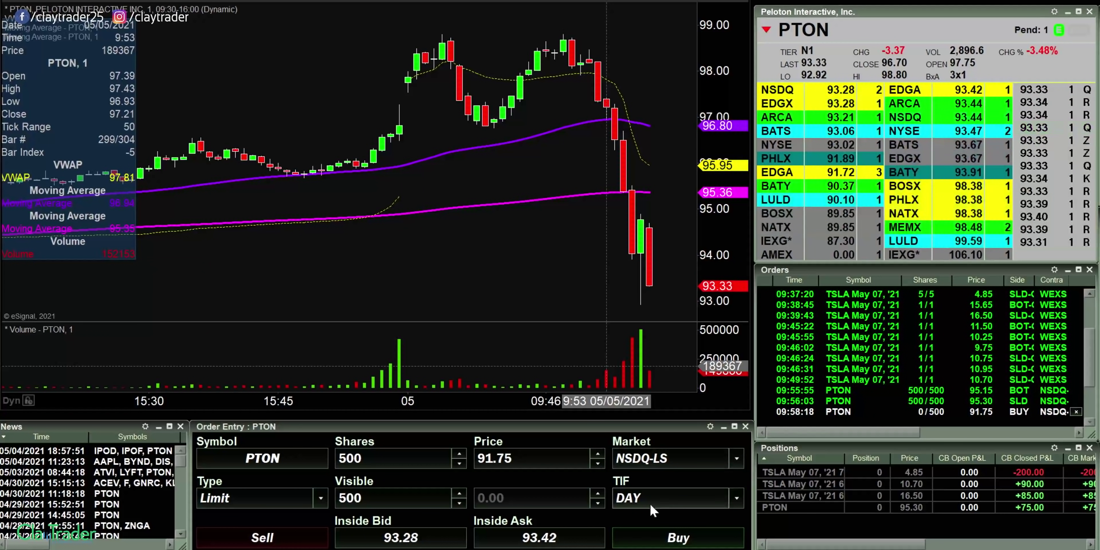
click(495, 458)
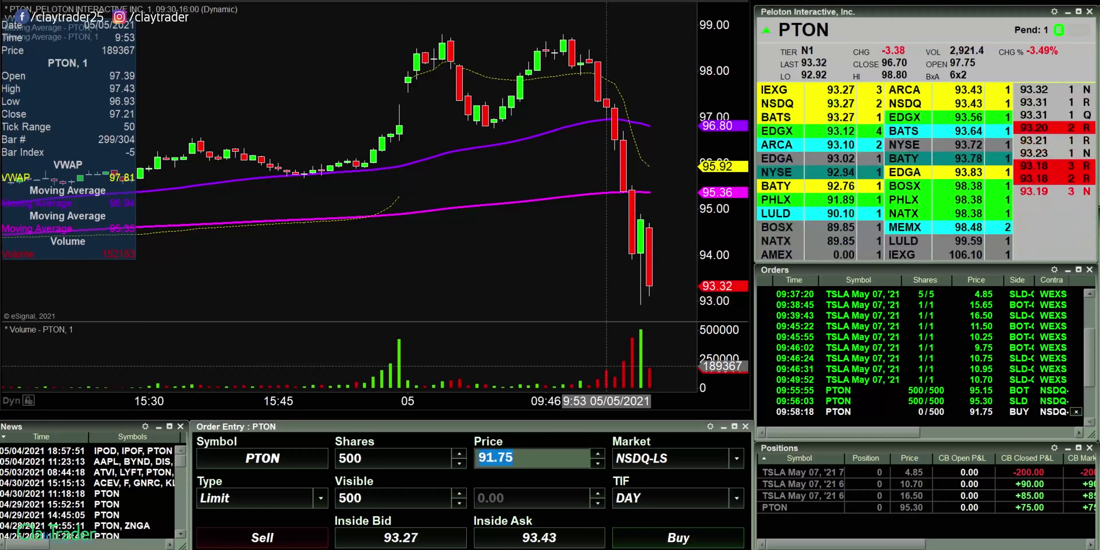
text(91.9)
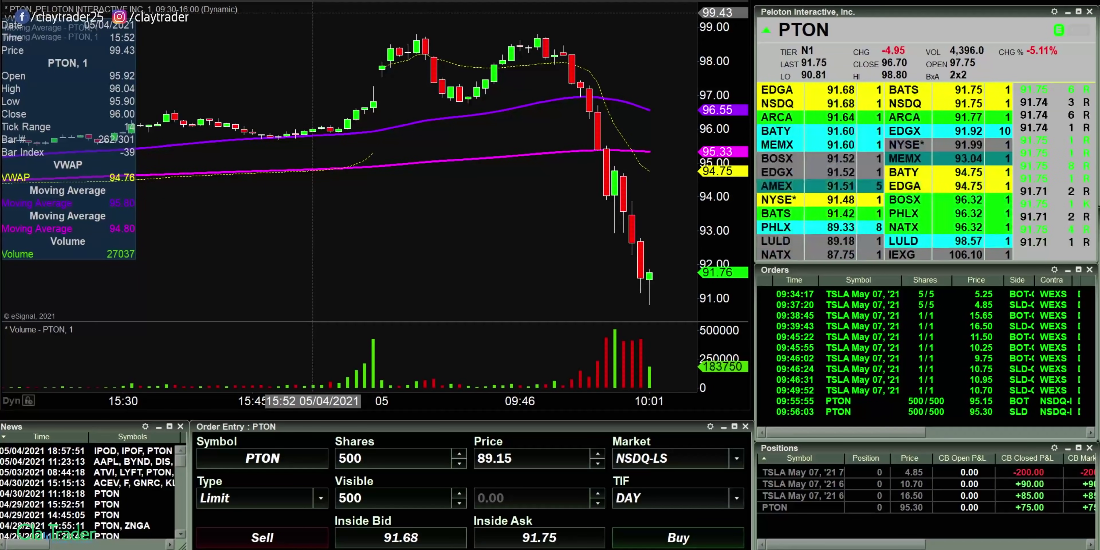
Sketch a rightward arrow, a question mark and an arrow toward the upper moving average on the PTON chart, and clear the drawings
drag(437, 236, 293, 86)
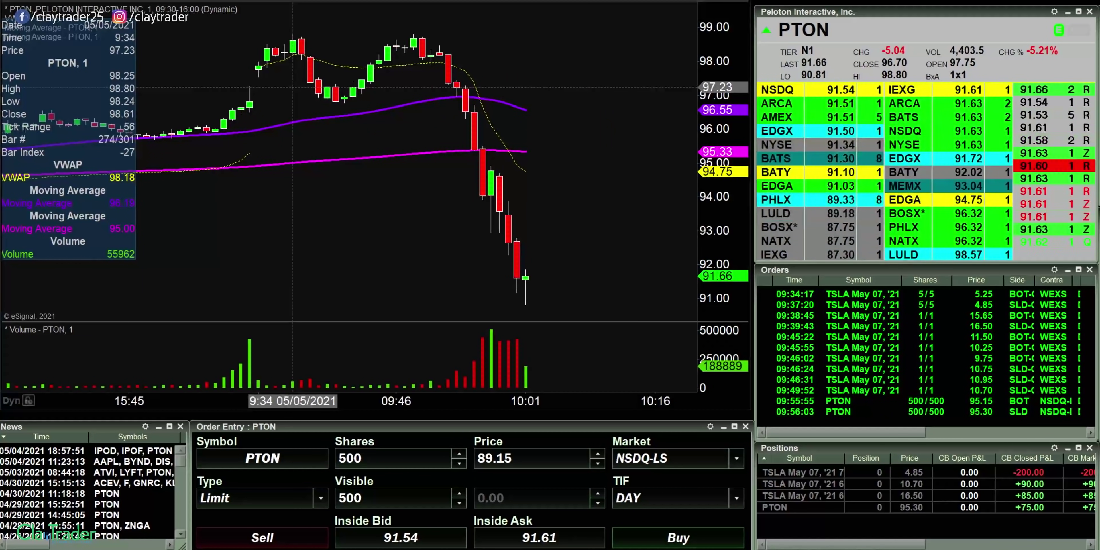
mouse_move(531, 238)
mouse_down()
mouse_move(643, 233)
mouse_move(652, 244)
mouse_move(638, 217)
mouse_up()
mouse_move(587, 159)
mouse_down()
mouse_move(600, 188)
mouse_move(596, 222)
mouse_up()
mouse_move(623, 110)
mouse_down()
mouse_move(504, 107)
mouse_move(525, 128)
mouse_up()
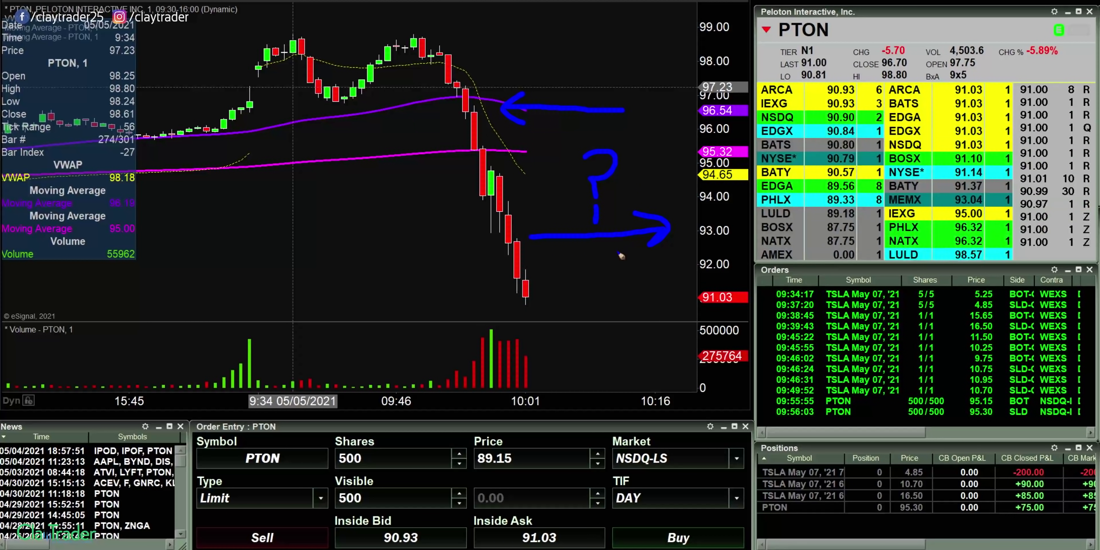
key(Escape)
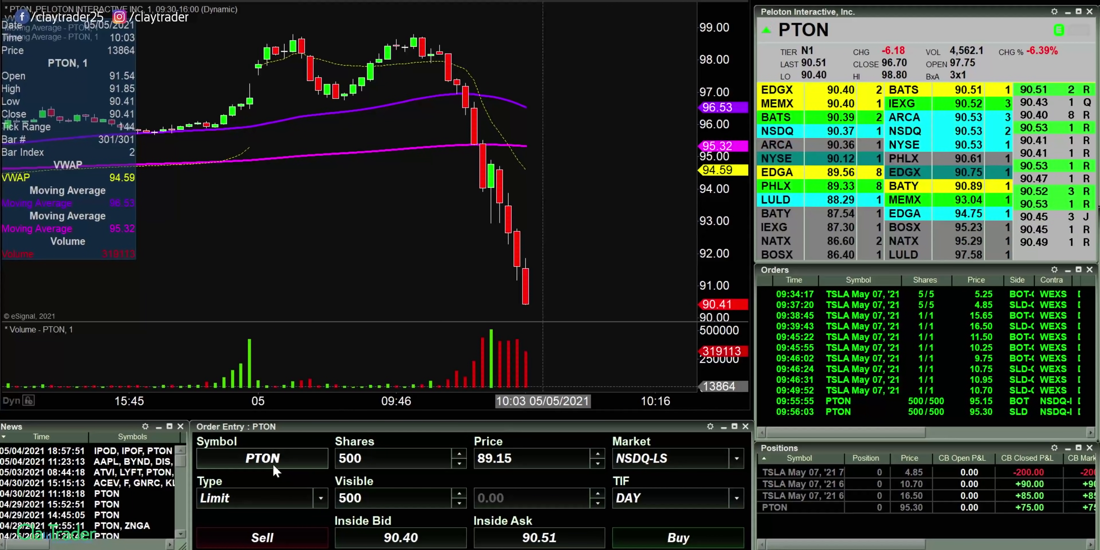
Place a limit order to buy 500 PTON shares at 89.15, and set the order entry price to 89.30
click(504, 458)
text(89)
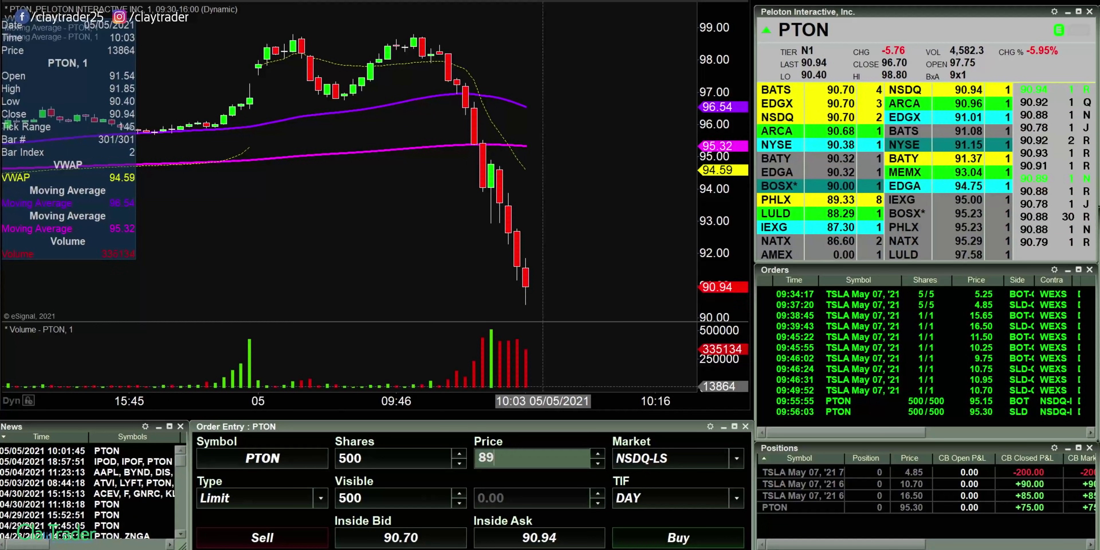
text(.3)
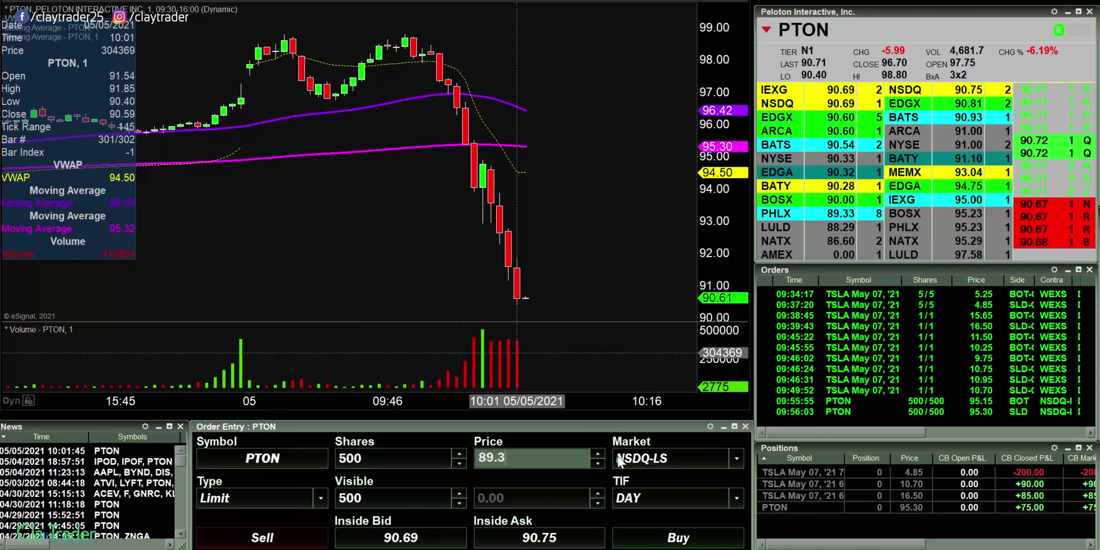
key(BackSpace)
key(BackSpace)
key(BackSpace)
text(9.15)
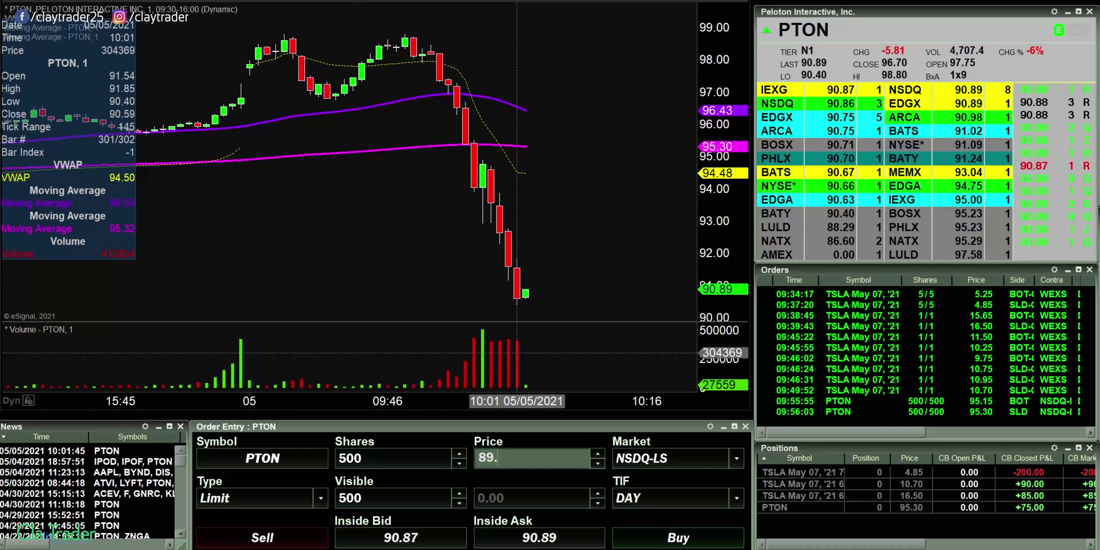
click(667, 539)
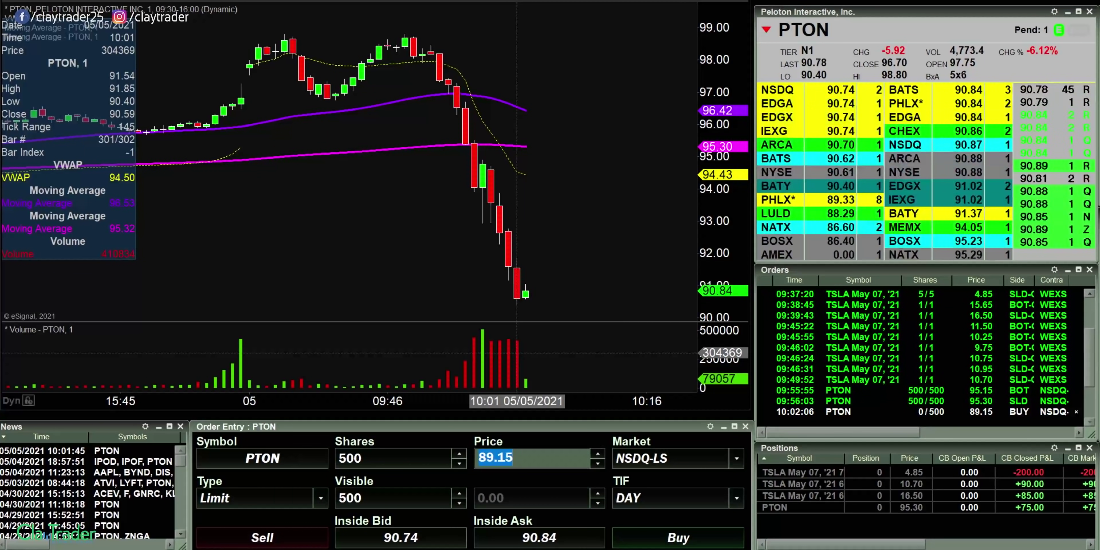
text(89.3)
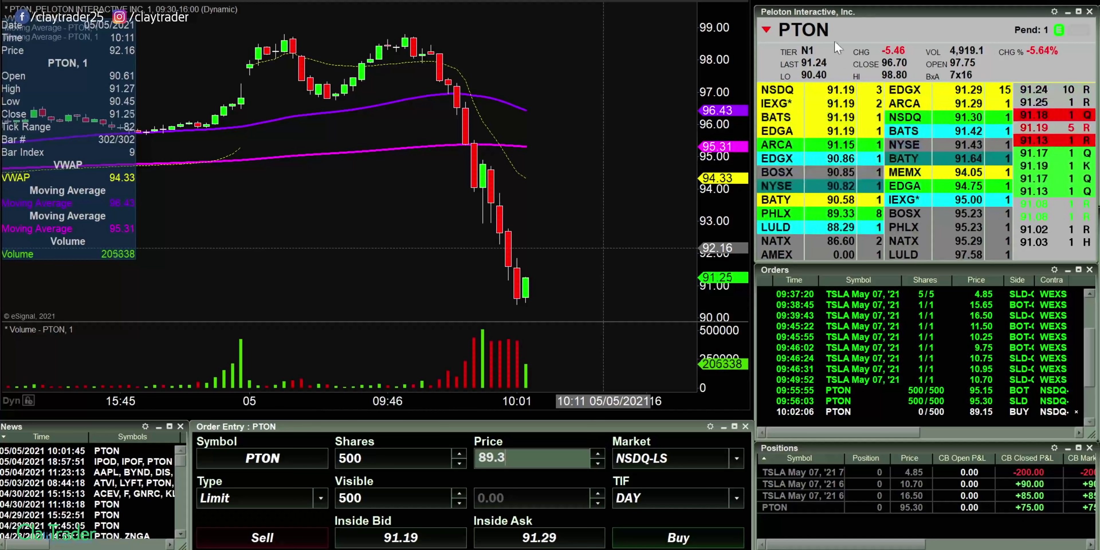
Load BA to check its chart and quotes, and switch the linked windows back to PTON
click(603, 247)
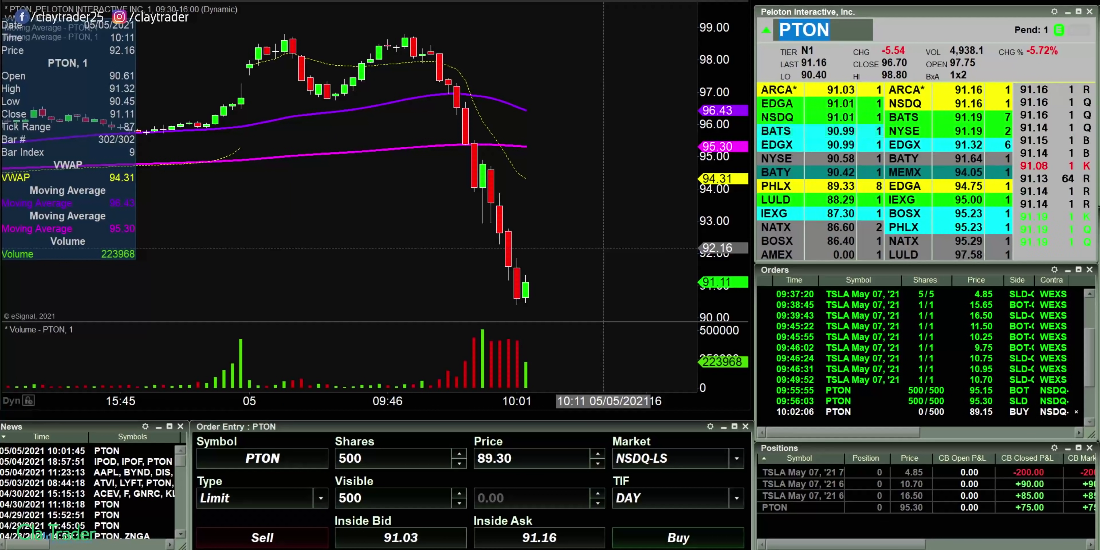
text(BA)
key(Return)
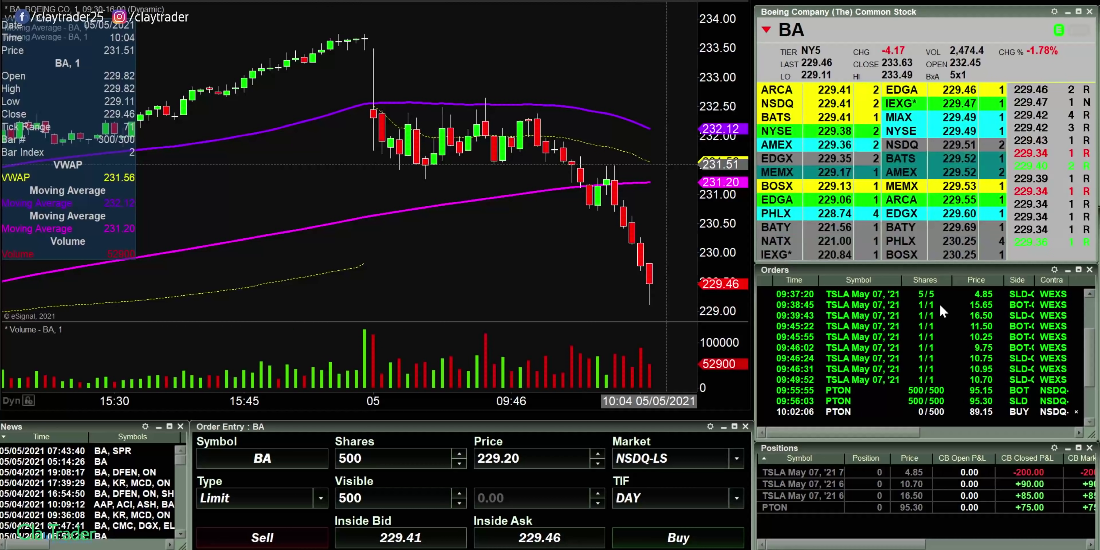
click(791, 30)
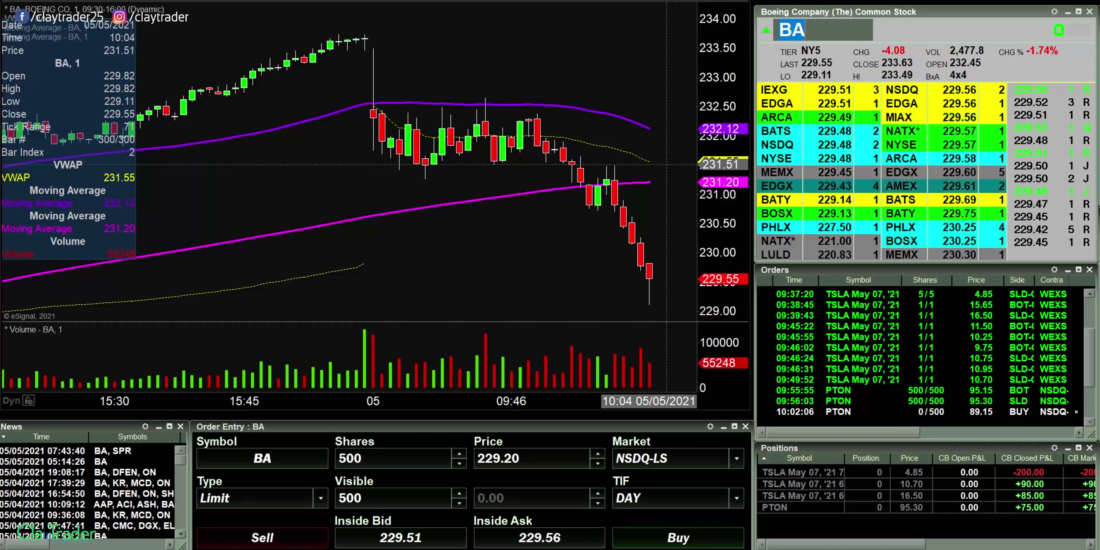
text(PTON)
key(Return)
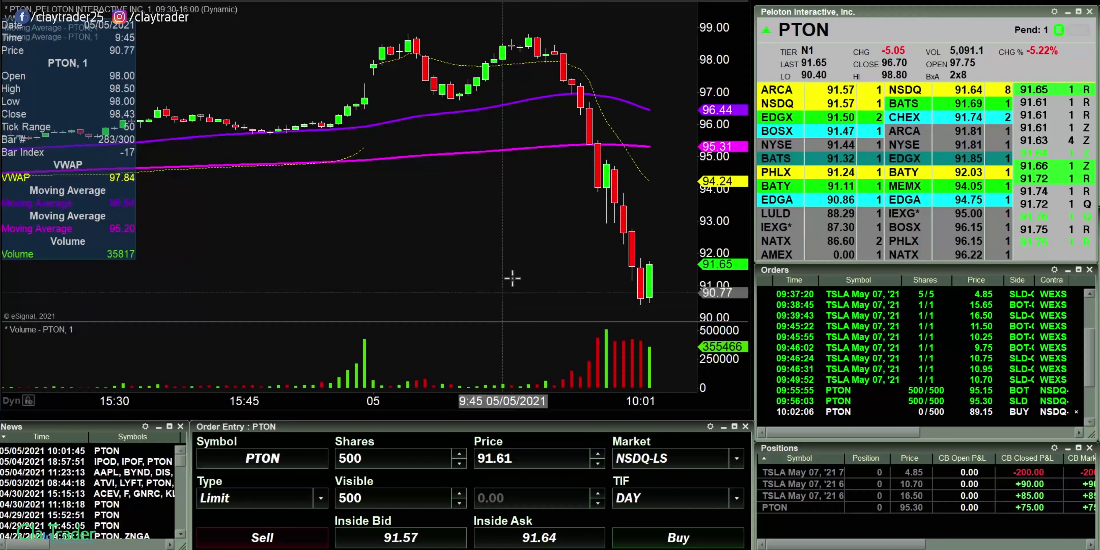
Cancel the pending 89.15 PTON buy order and sell short 500 PTON shares with a limit price of 91.50
drag(518, 262, 367, 261)
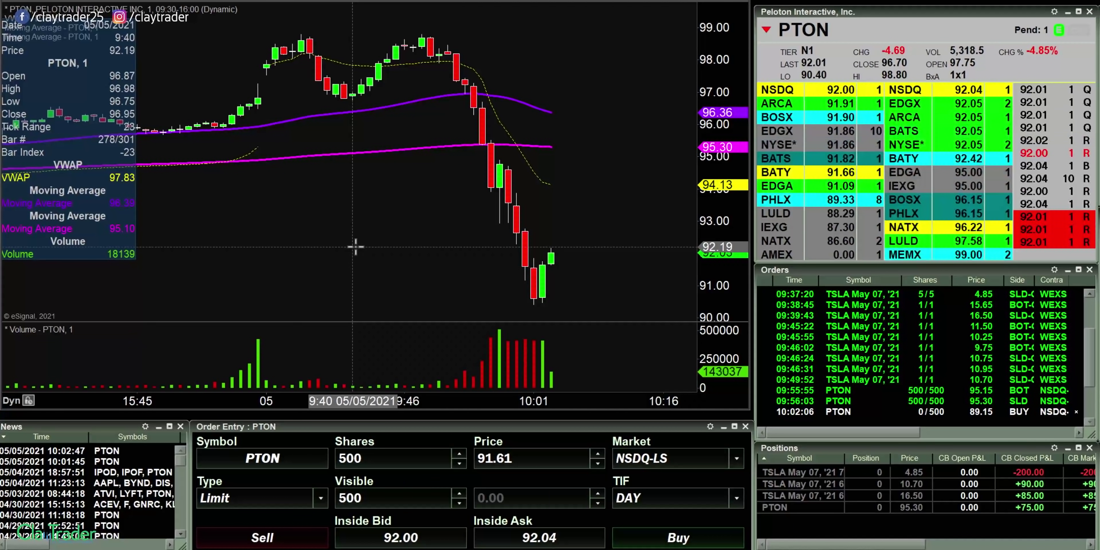
click(1076, 412)
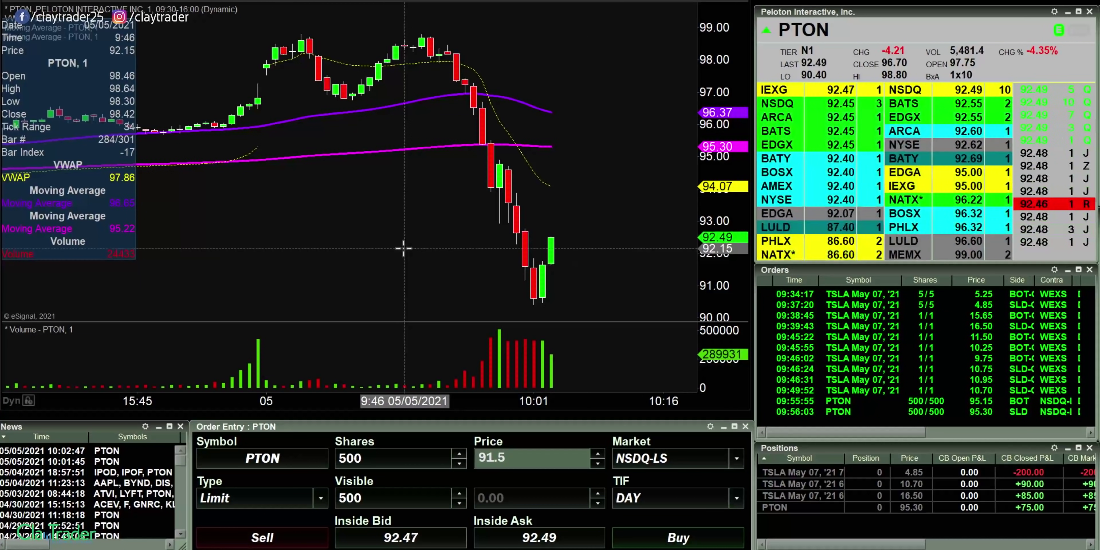
click(393, 247)
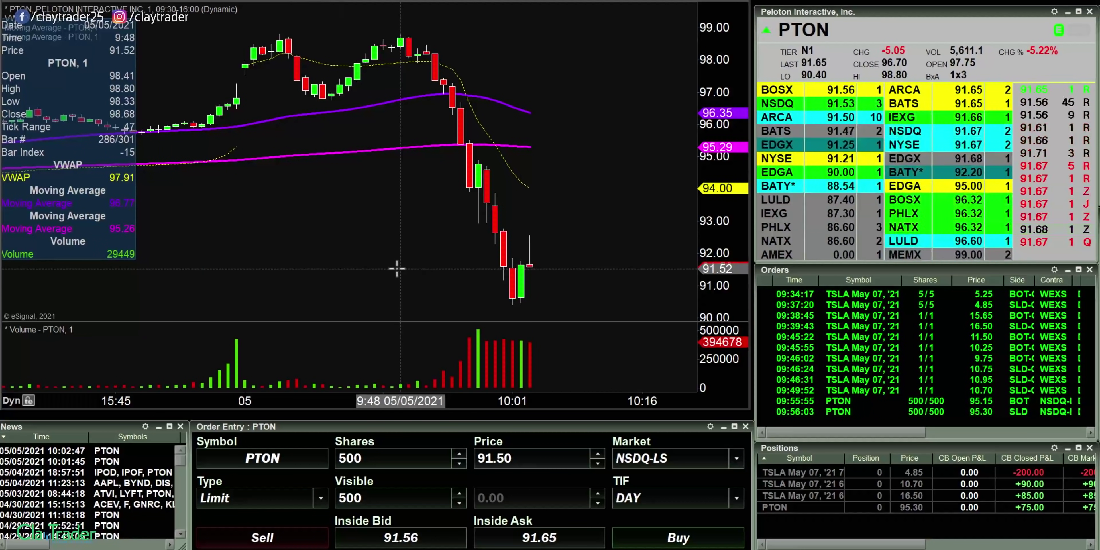
click(256, 537)
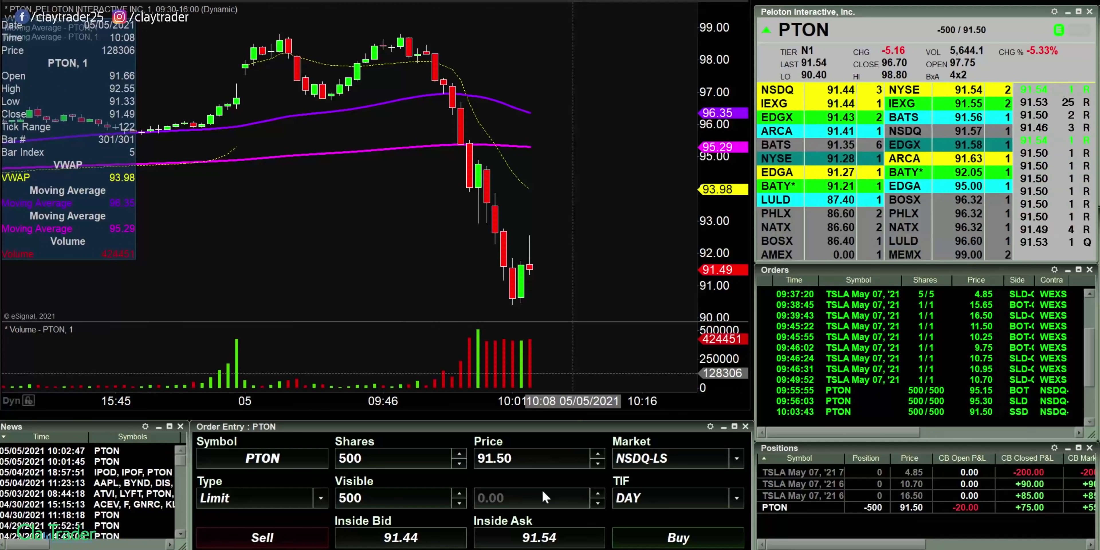
Cover 400 shares of the PTON short with two 200-share limit buy orders at 91.50
click(520, 465)
text(91)
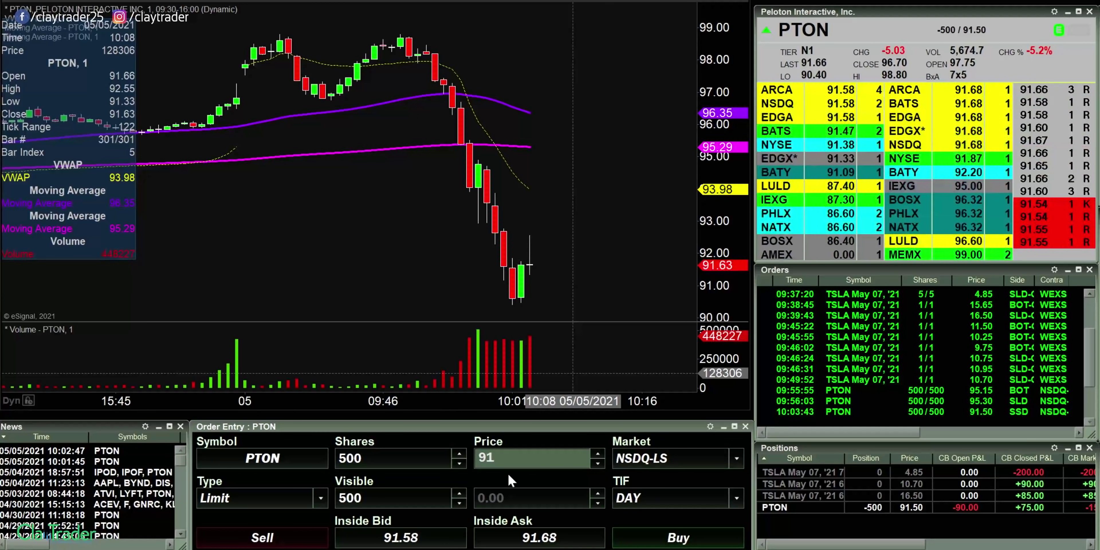
click(390, 465)
text(200)
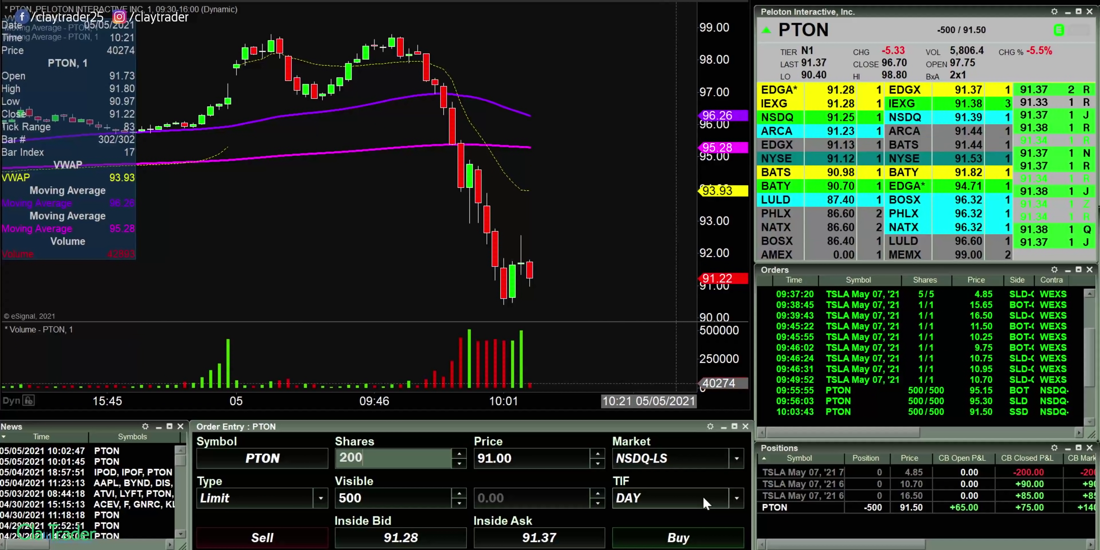
click(539, 537)
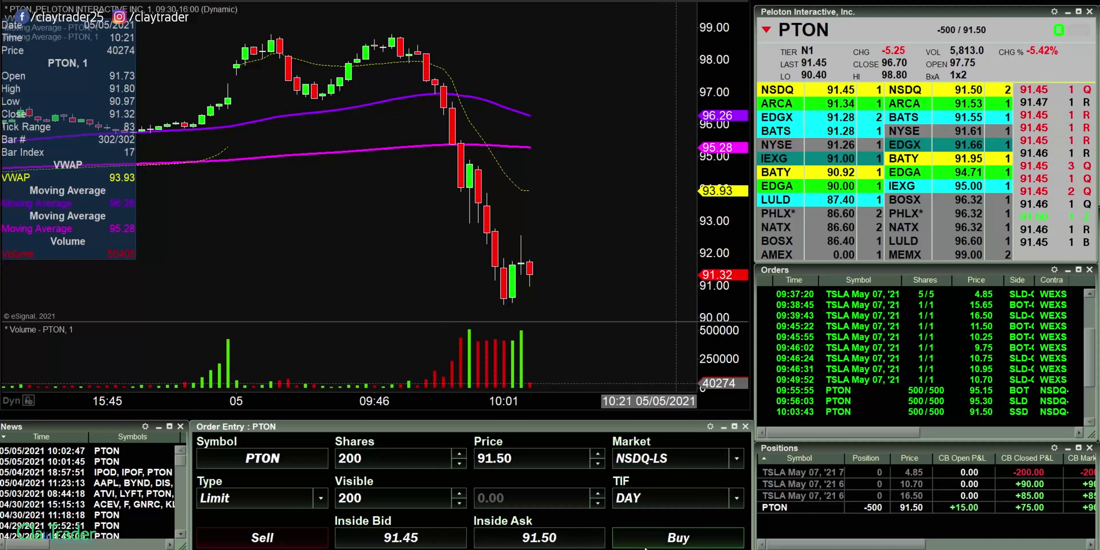
click(656, 542)
click(656, 542)
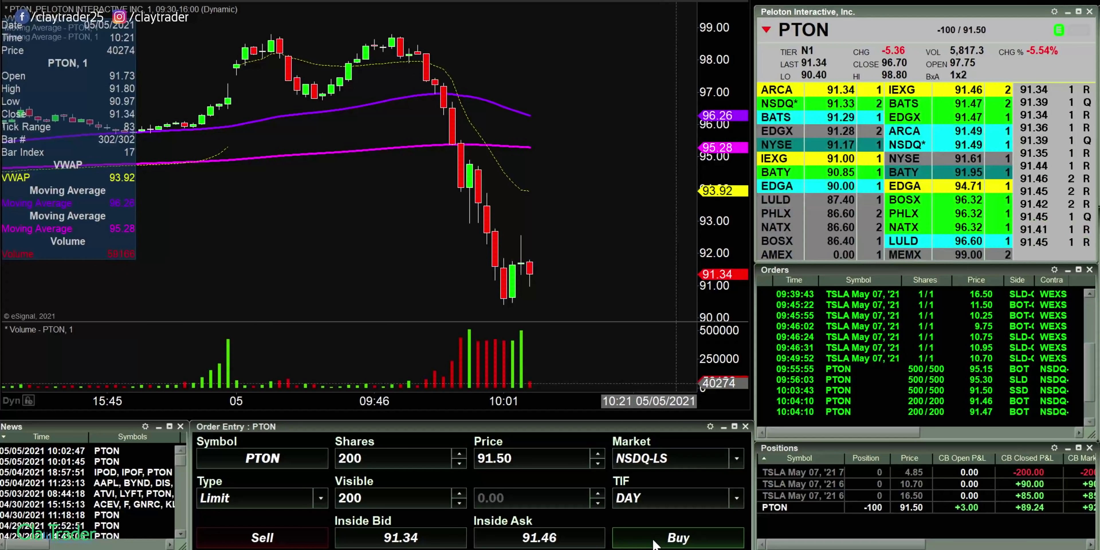
double_click(381, 454)
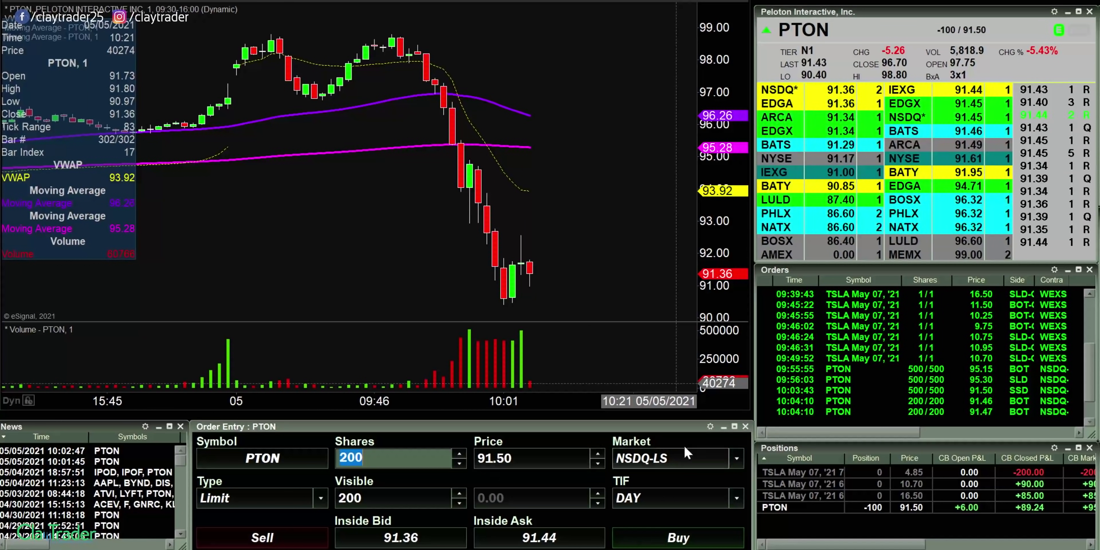
text(50)
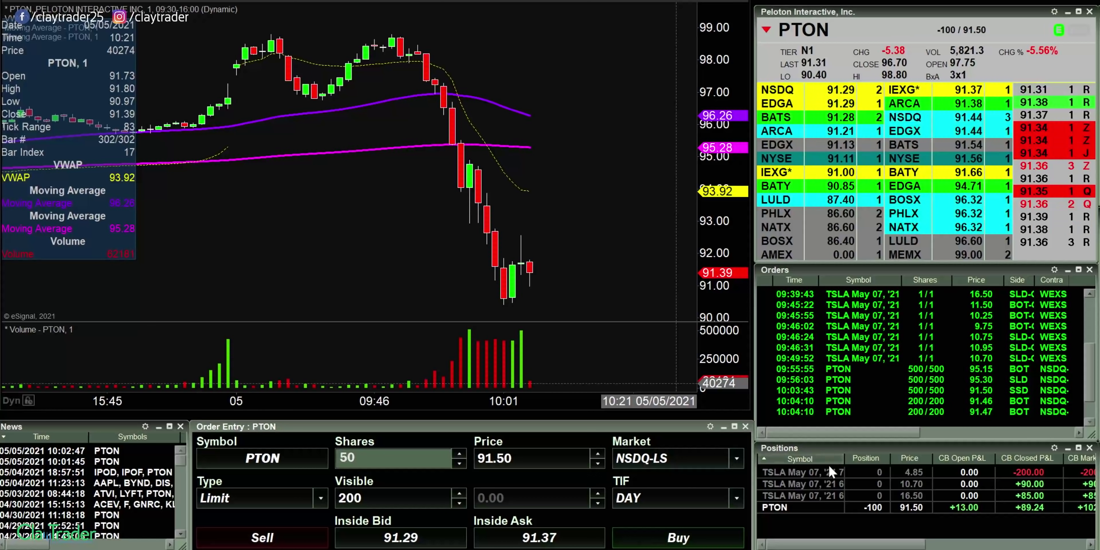
key(Tab)
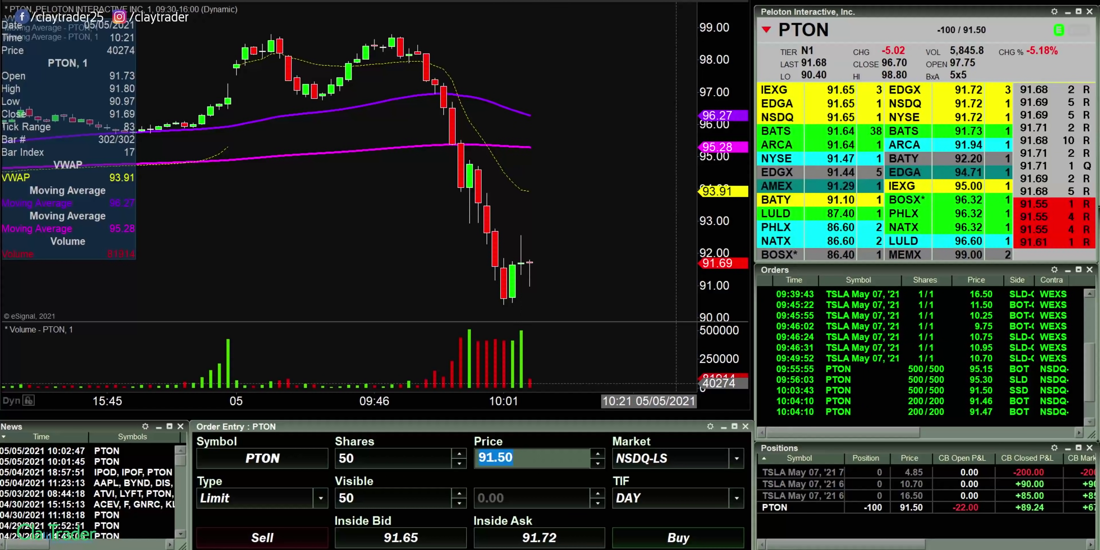
click(460, 454)
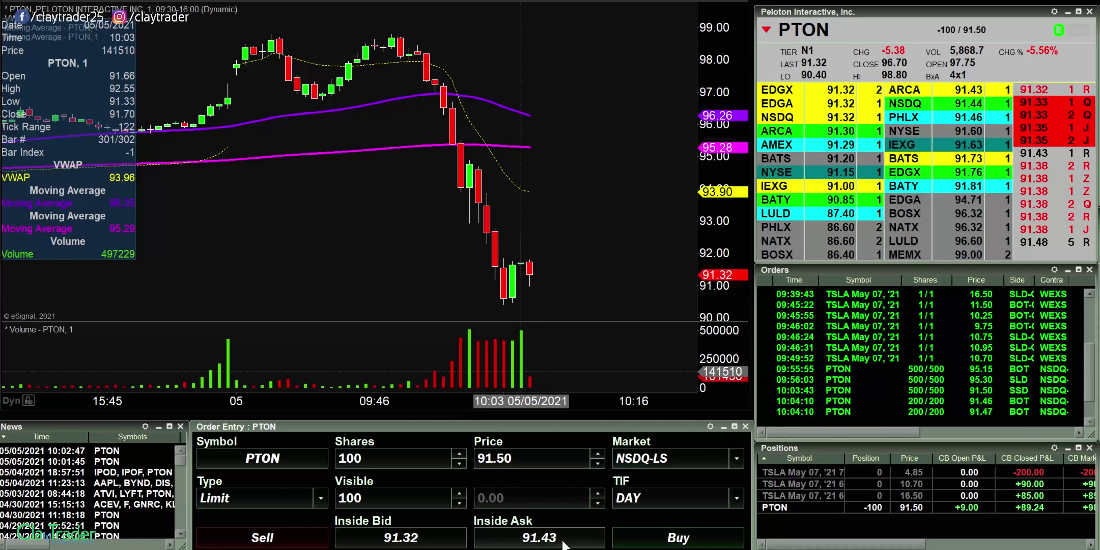
Cover 25 shares of the PTON short with a limit buy order at 91.00
double_click(379, 466)
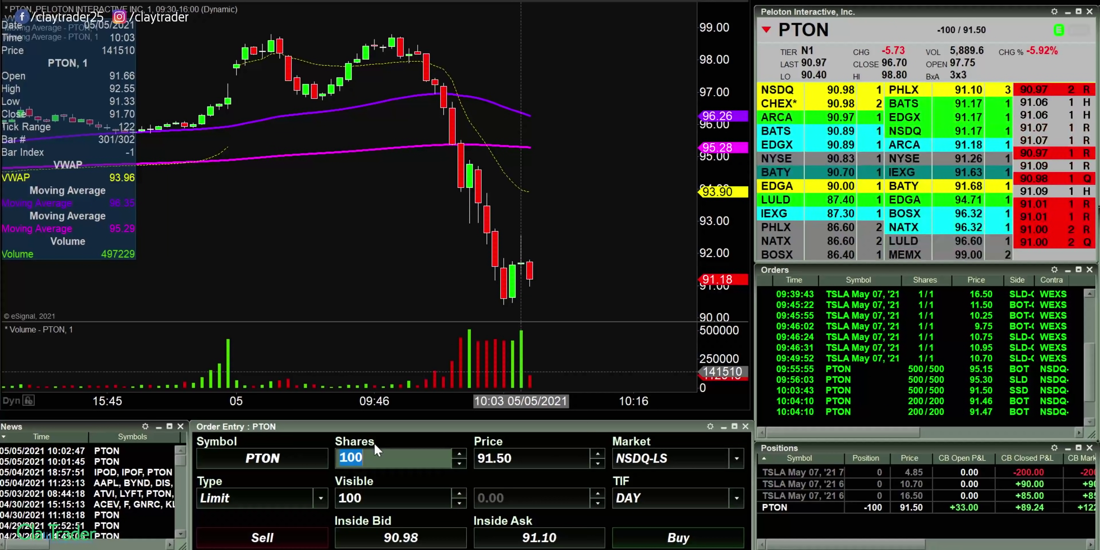
text(25)
key(Tab)
text(9)
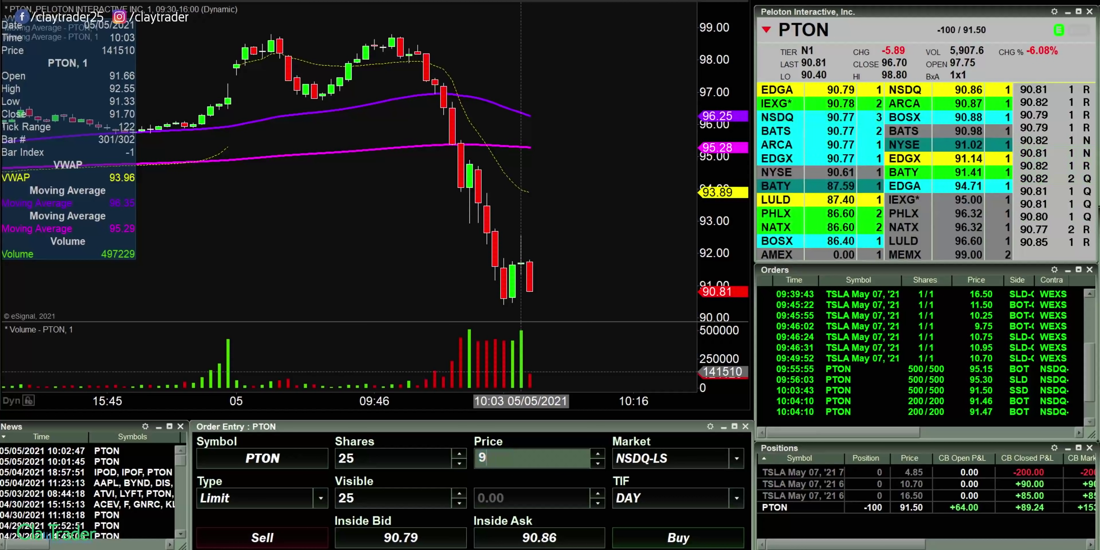
click(673, 539)
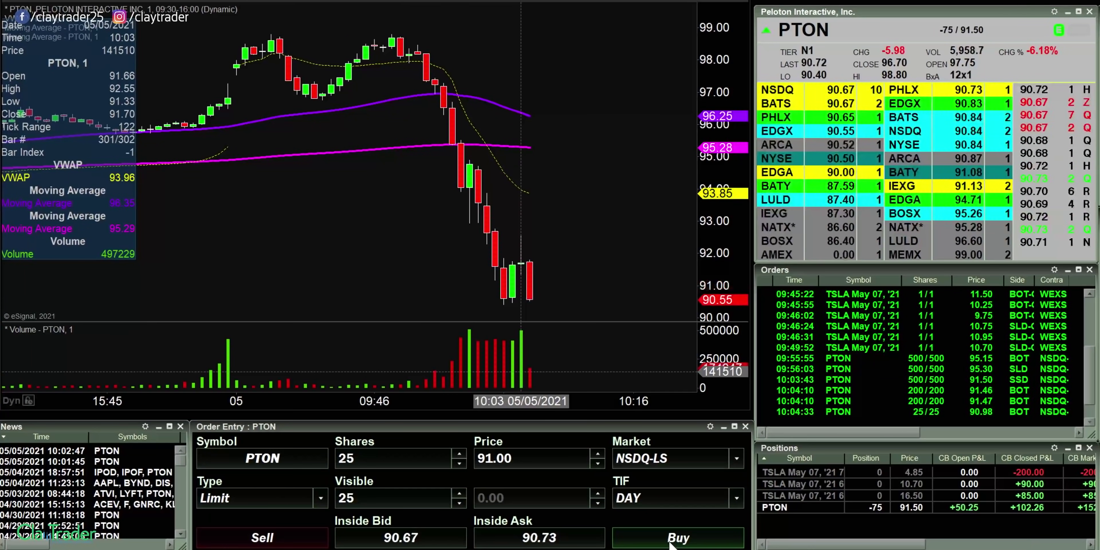
Cover another 50 PTON shares with two 25-share limit buy orders, one at 90.50 and one at 90.77
click(528, 458)
text(90.5)
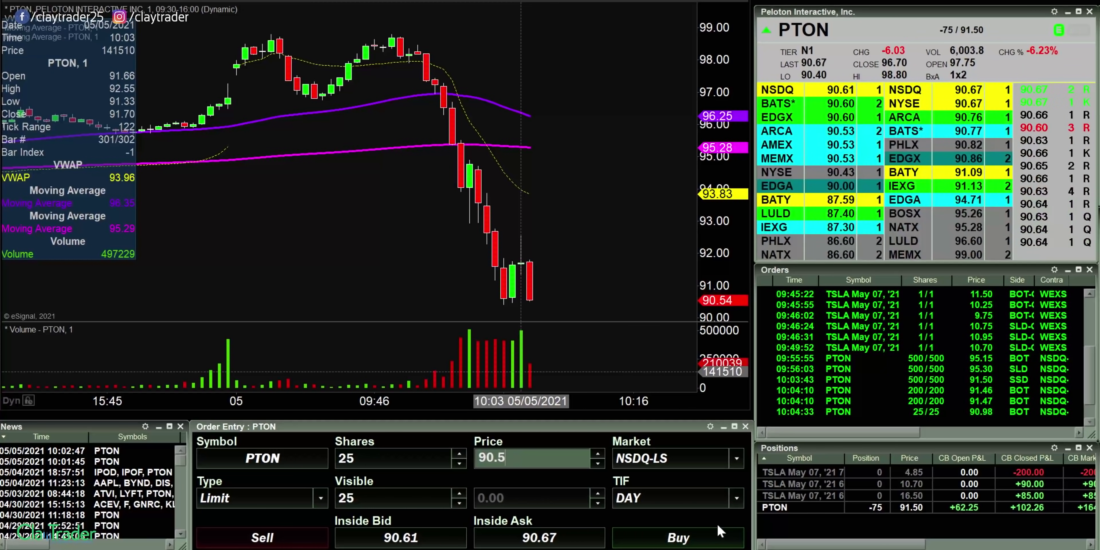
click(719, 538)
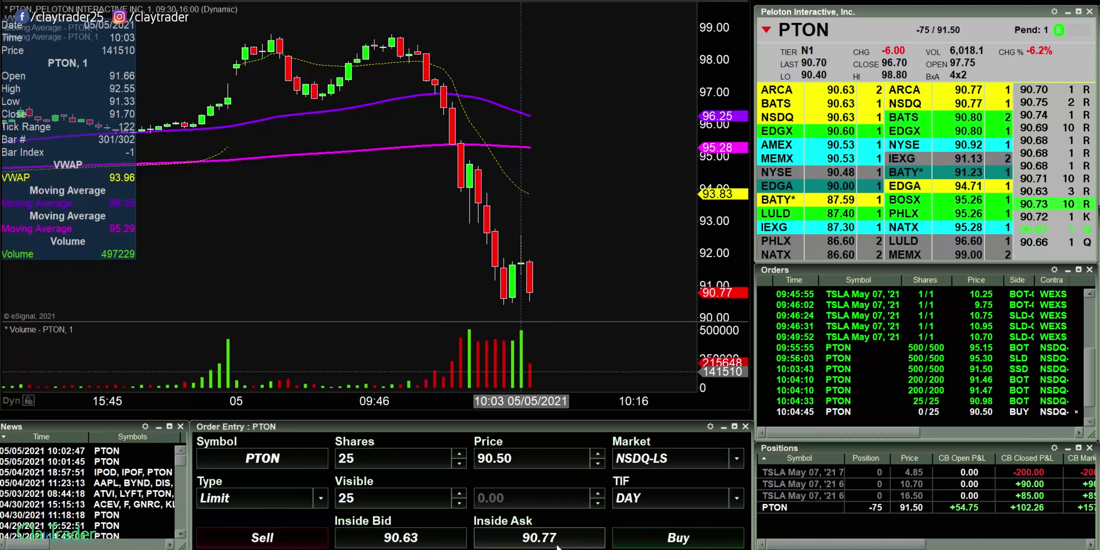
click(704, 541)
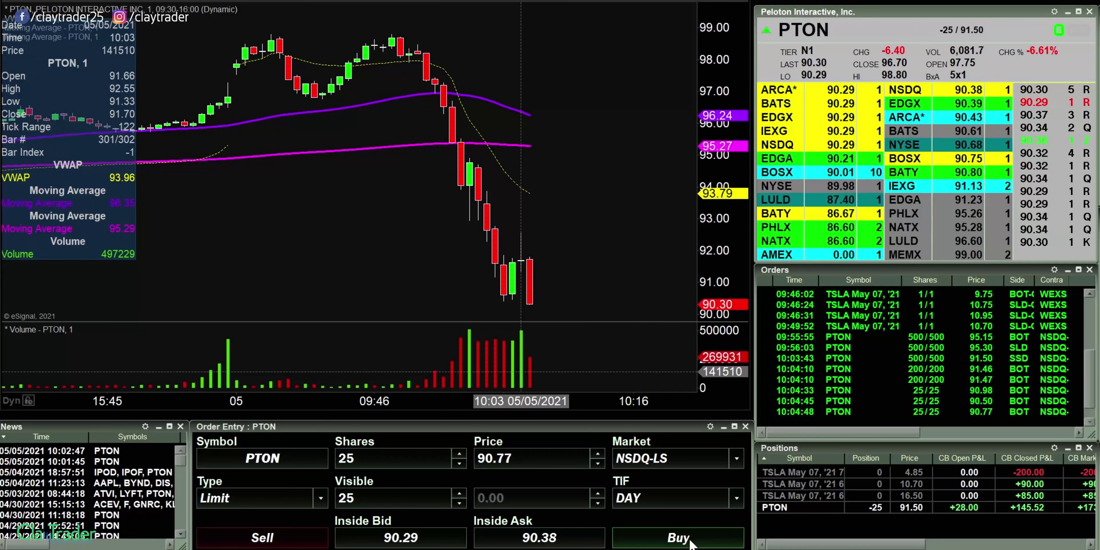
click(495, 458)
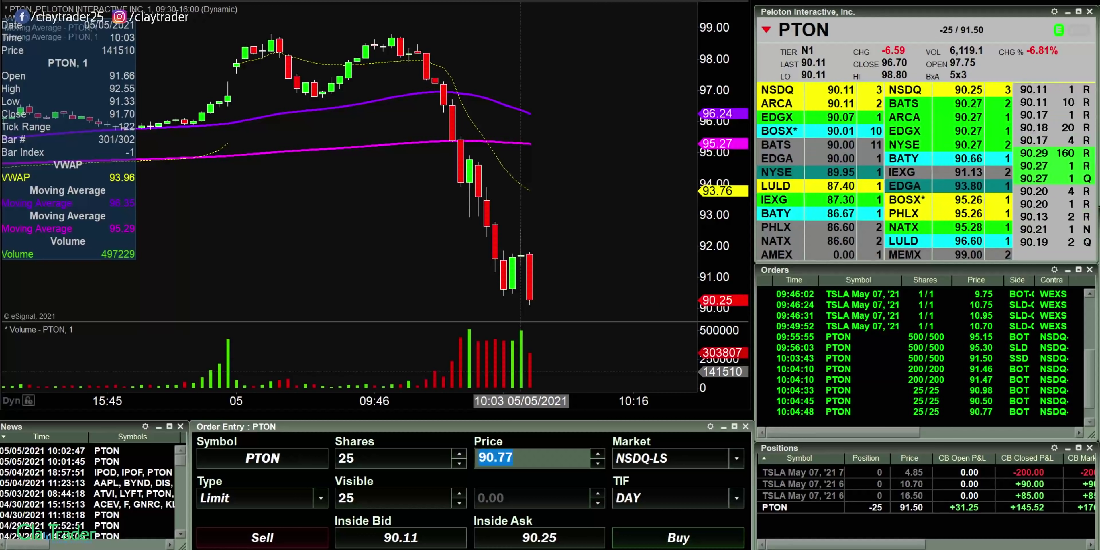
text(90)
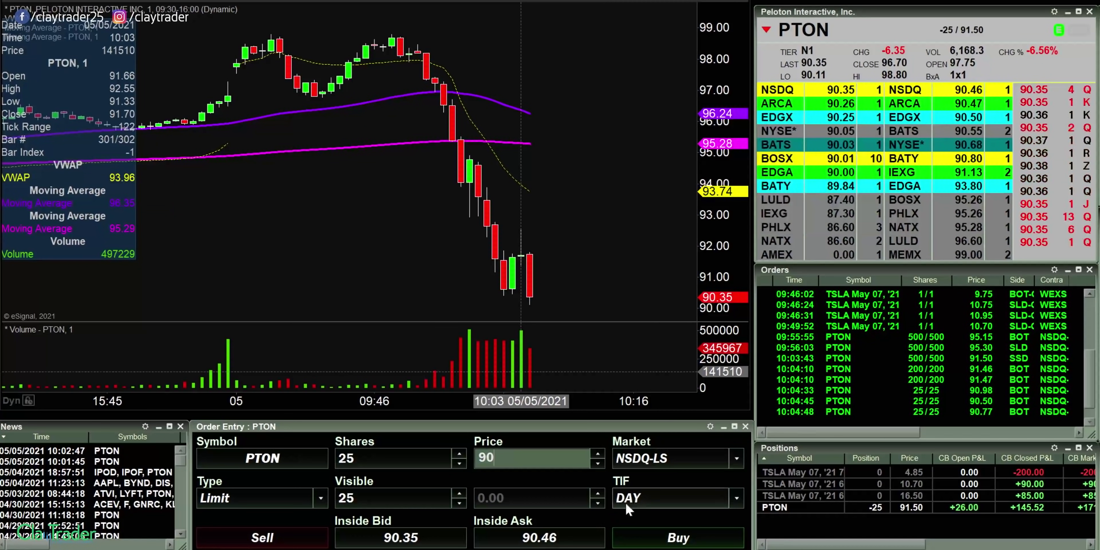
text(.44)
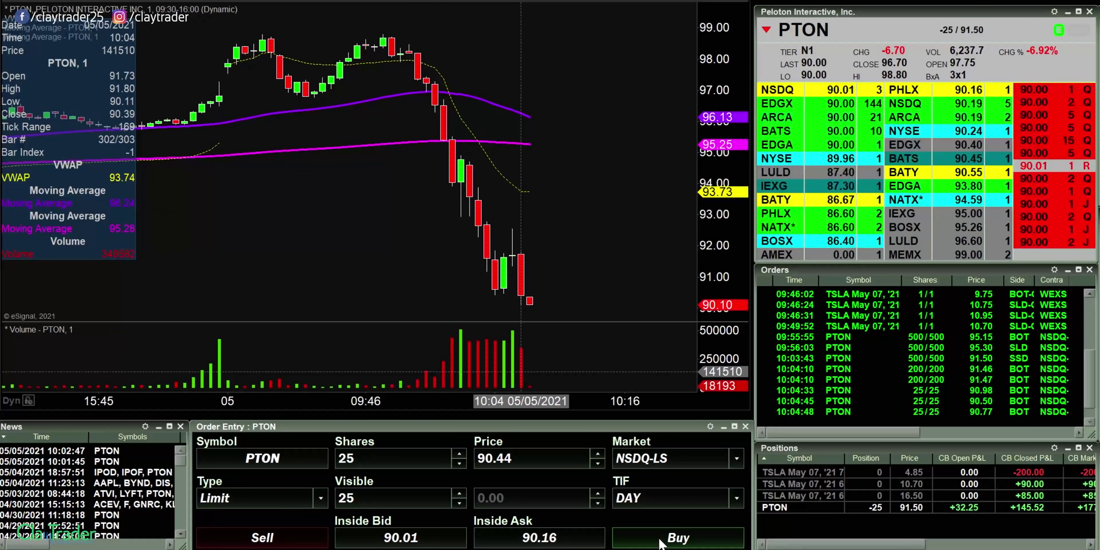
click(499, 457)
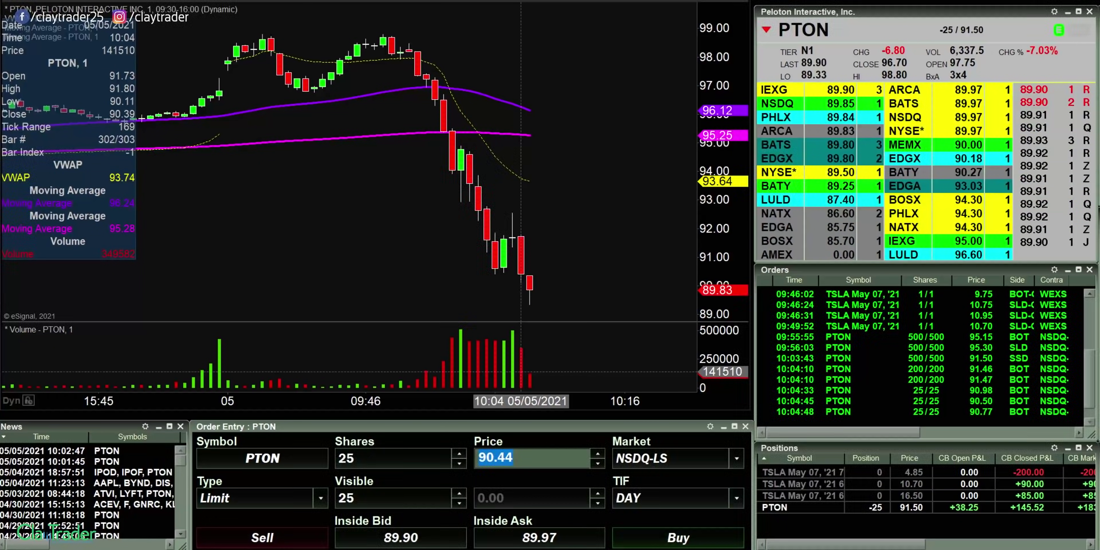
text(89)
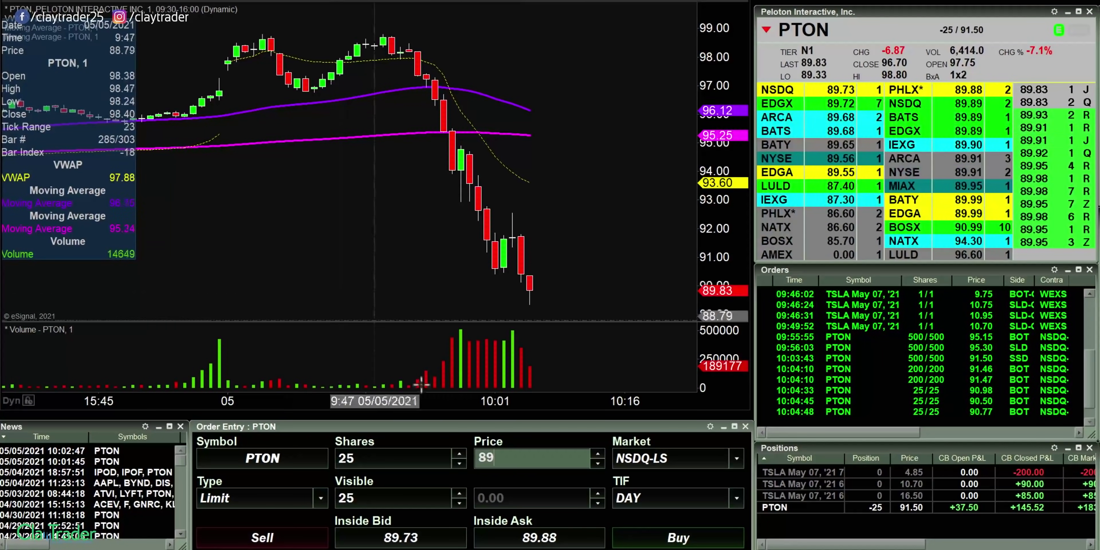
click(540, 537)
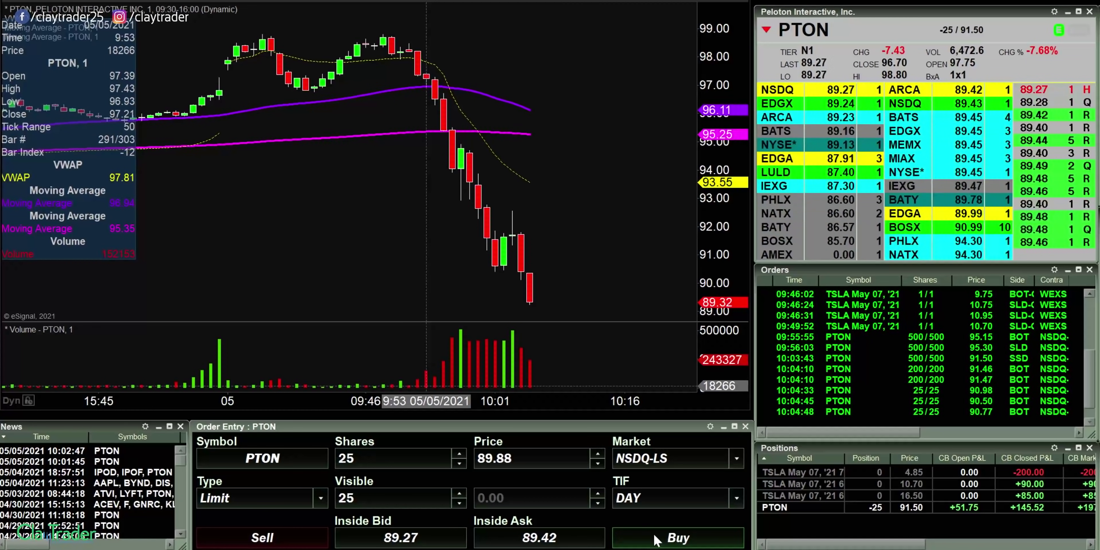
Close the last 25 shares of the PTON short with a limit buy order at 89.00
double_click(496, 458)
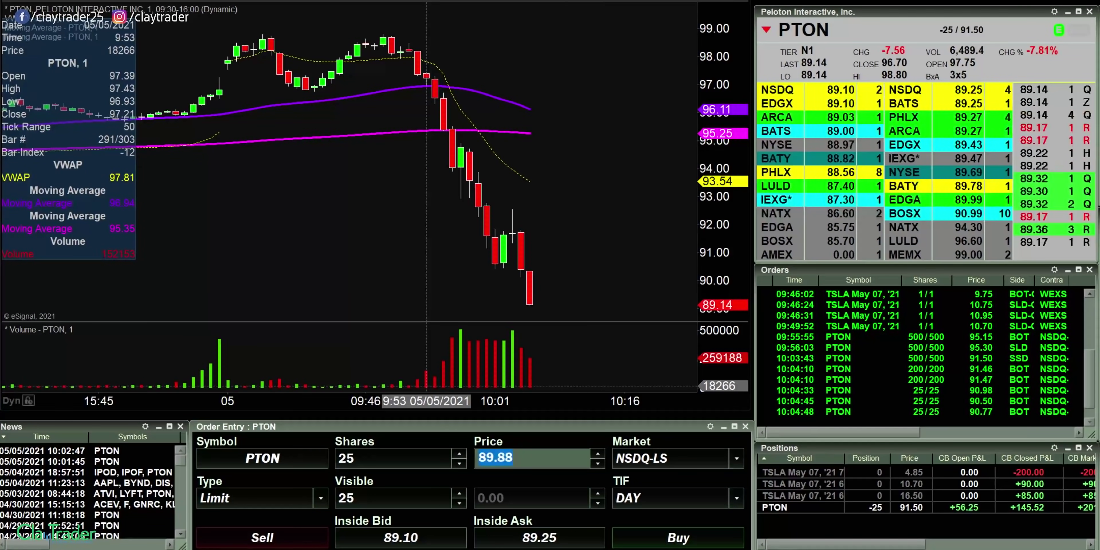
text(89)
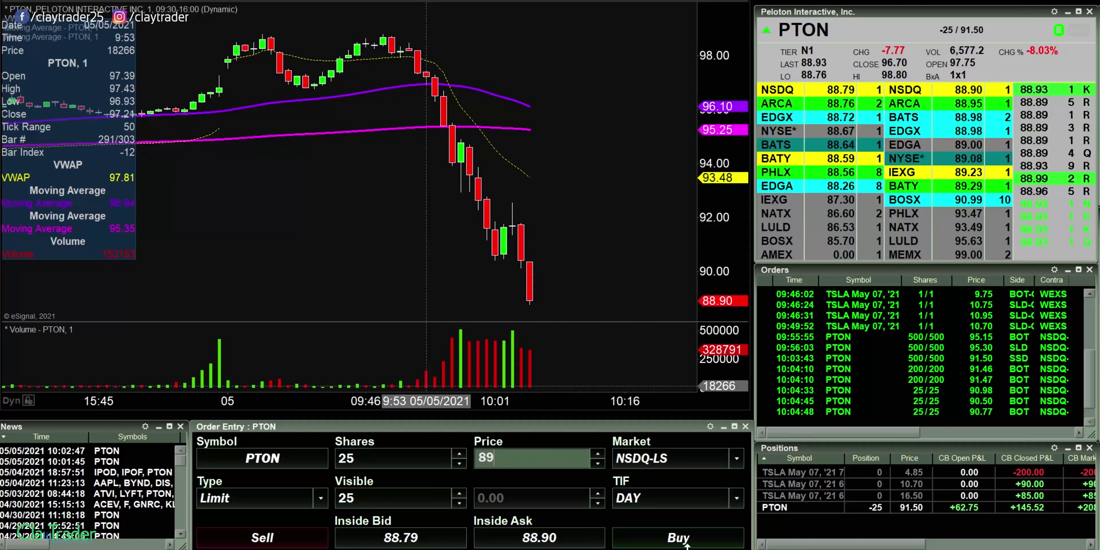
click(684, 540)
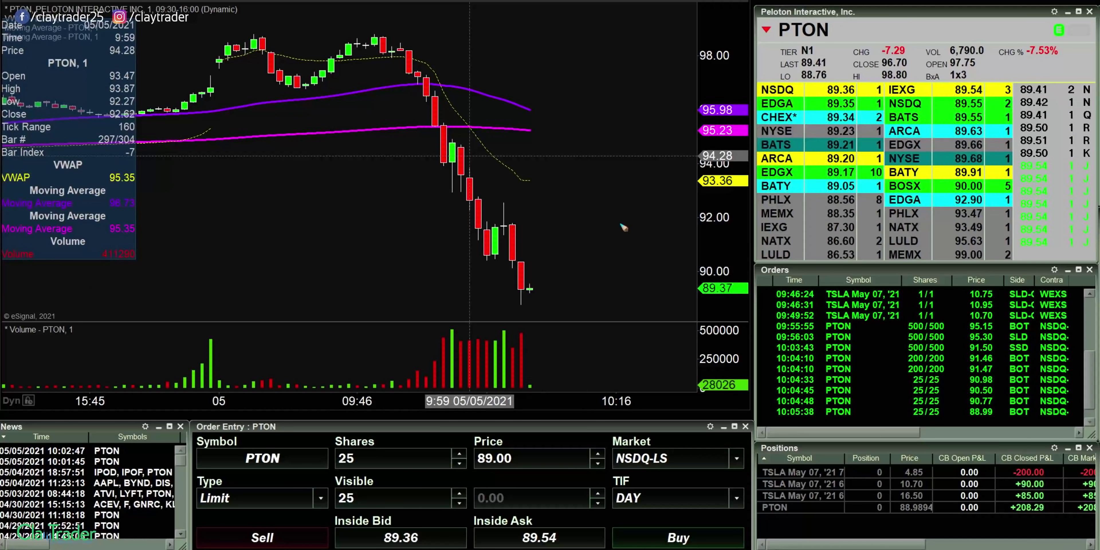
Mark the PTON chart with a freehand arrow at the candle near 91.50 and another mark beside the latest candle
mouse_move(633, 230)
mouse_down()
mouse_move(529, 227)
mouse_move(547, 236)
mouse_up()
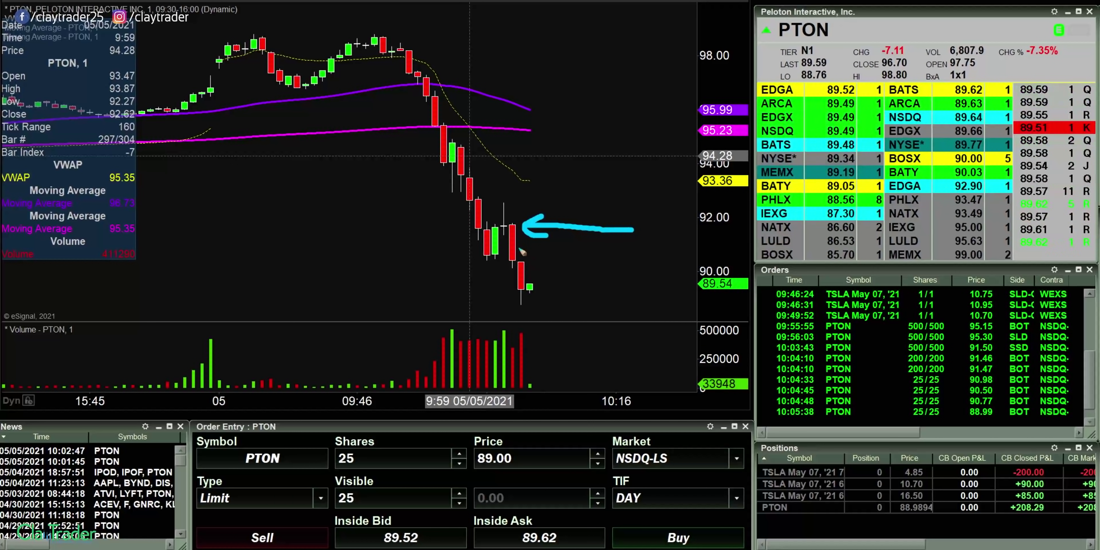
drag(573, 279, 673, 277)
drag(651, 267, 657, 286)
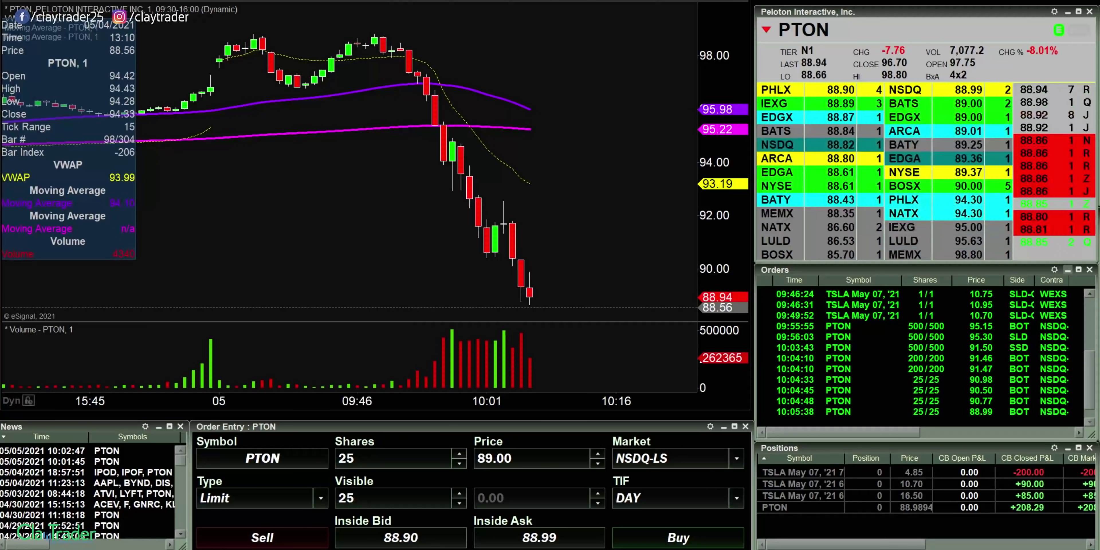
Open and read the two most recent PTON news stories, closing each one after reading
double_click(87, 451)
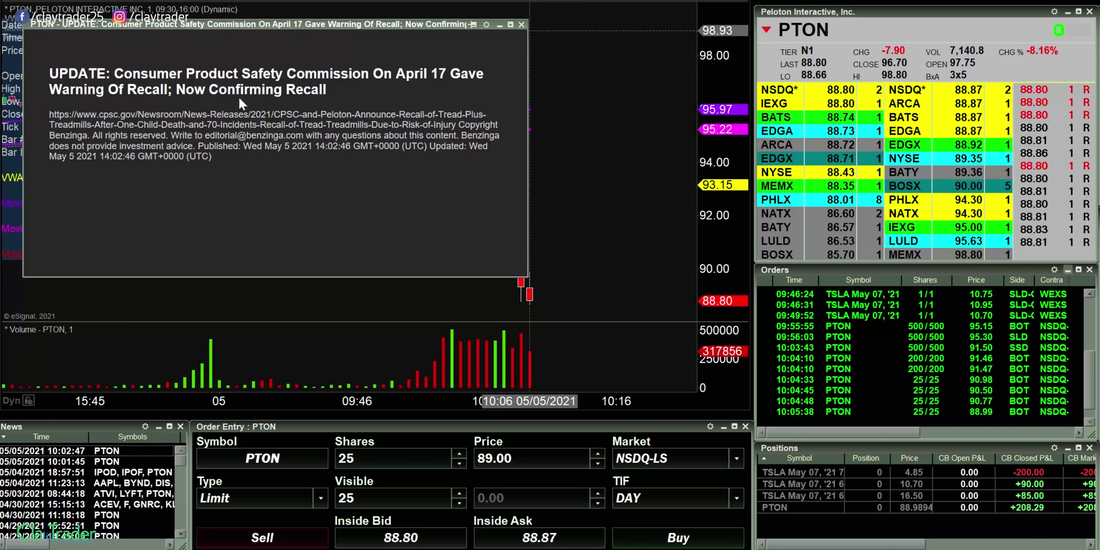
click(522, 25)
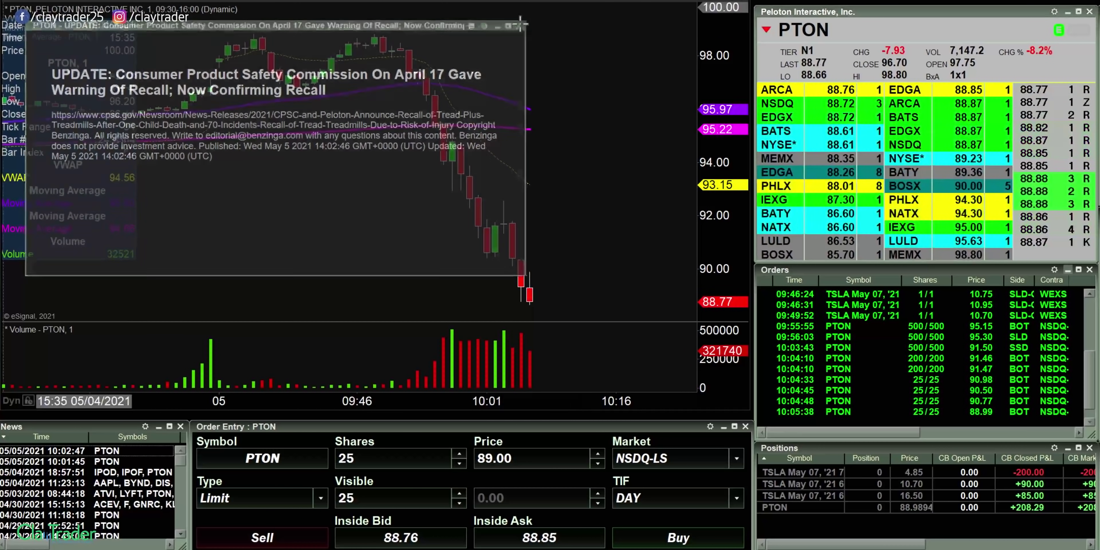
double_click(97, 463)
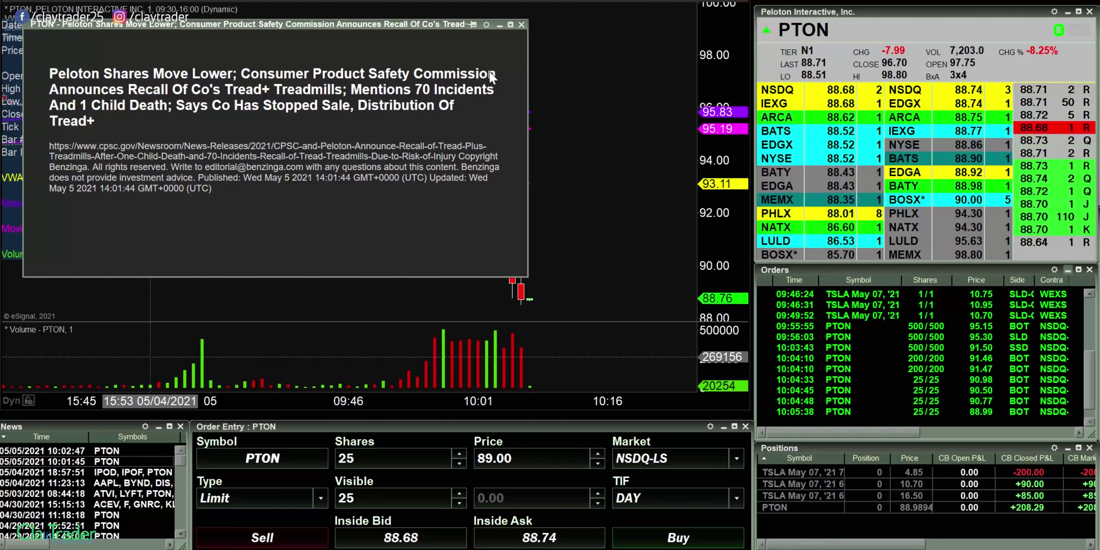
click(521, 25)
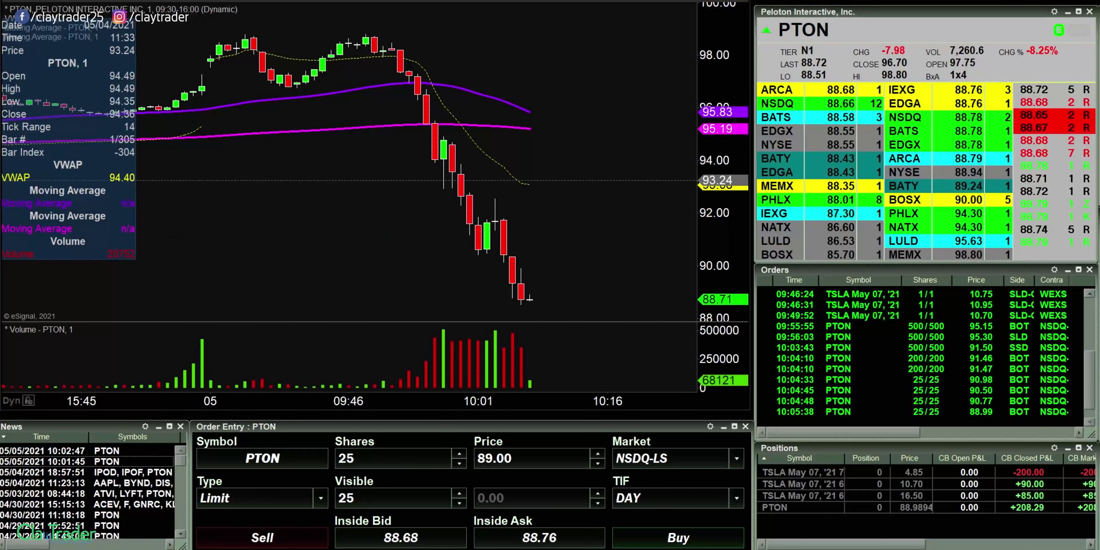
Bring the 5-minute PTON chart window over the 1-minute chart
drag(1099, 2, 32, 2)
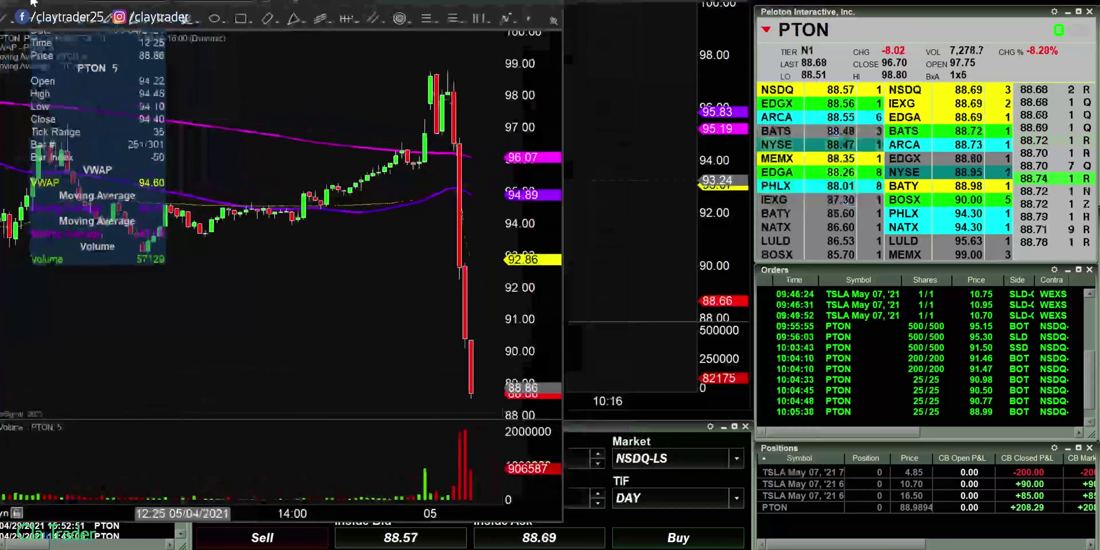